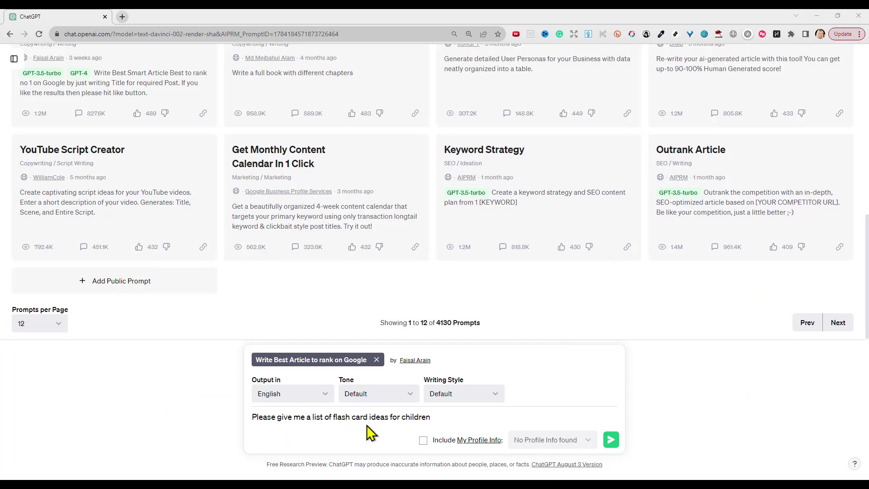
Step: Send ChatGPT the request for children's flash card ideas and scroll to the end of the reply
left_click(612, 439)
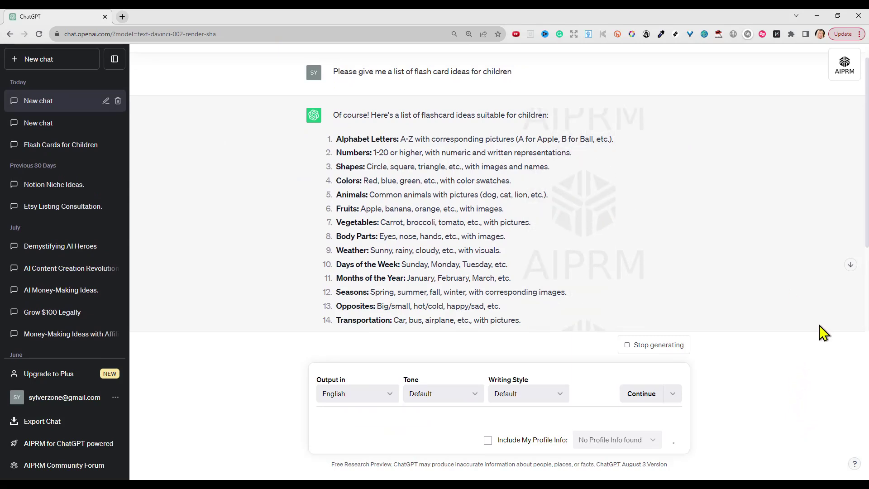
left_click(849, 266)
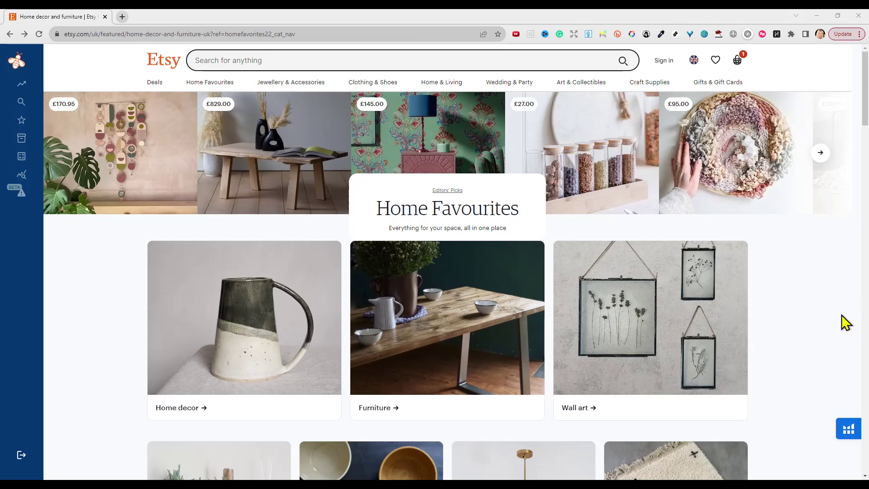
Step: Search Etsy for 'flash card for fruite and vegetables for kids'
left_click(256, 60)
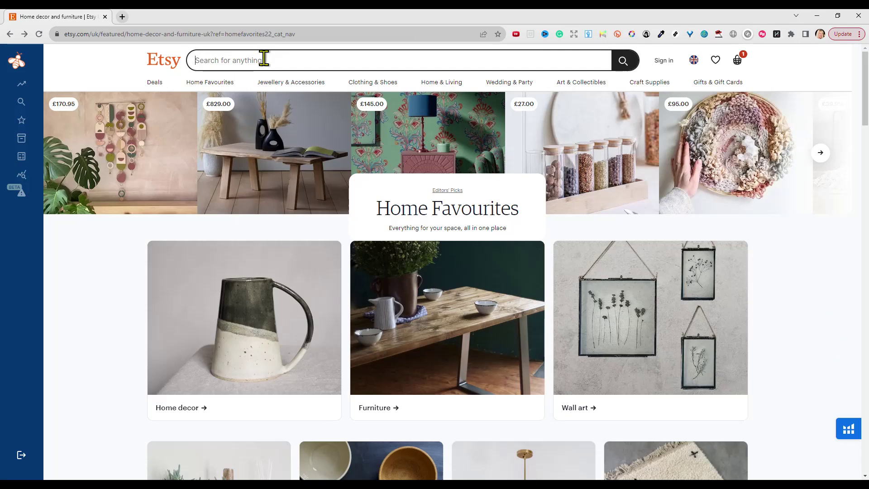
type("flash ca")
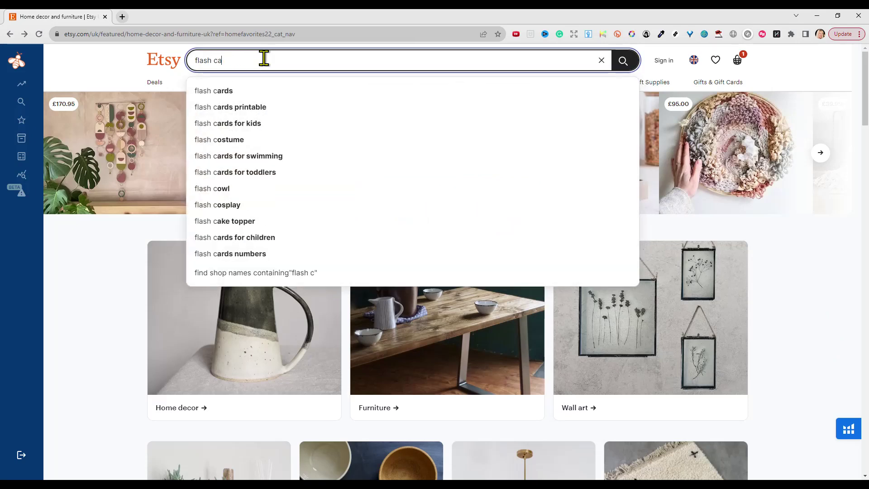
type("rd")
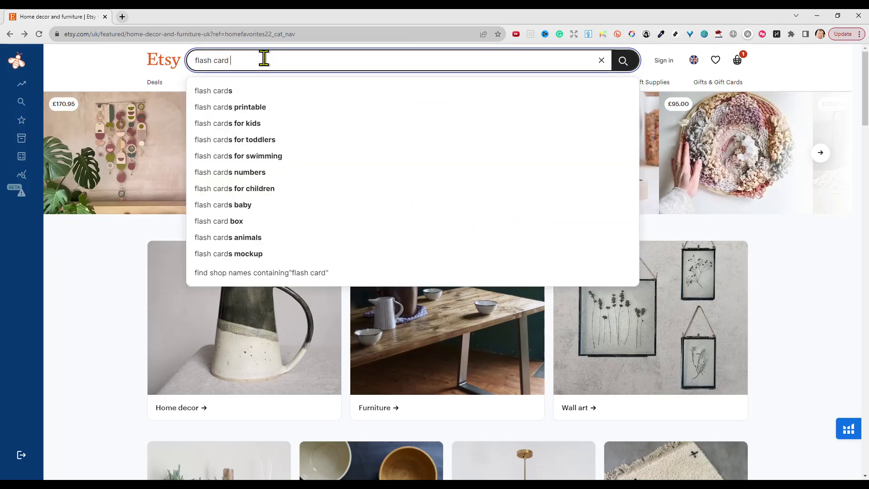
type(" for fruite and")
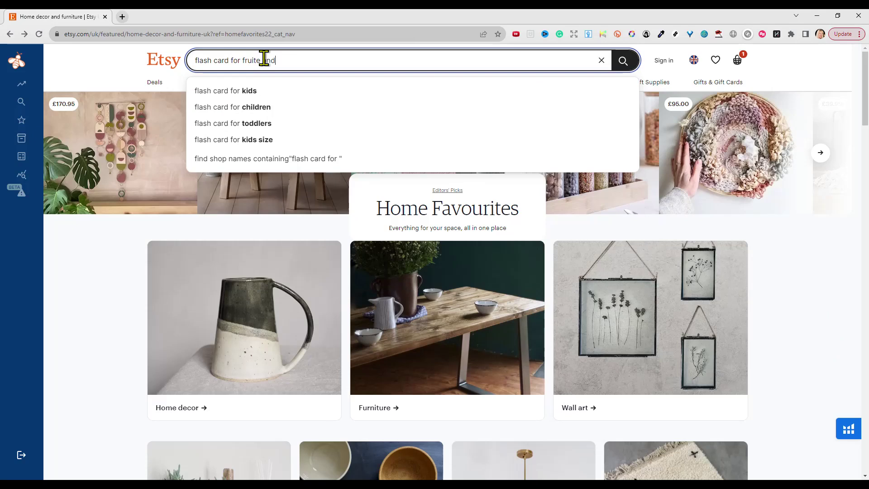
type(" vegetables")
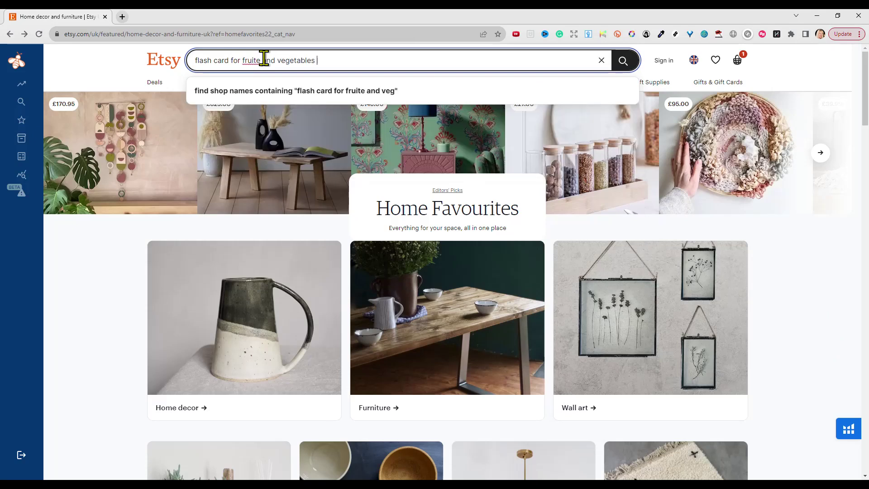
key("BackSpace")
key("BackSpace")
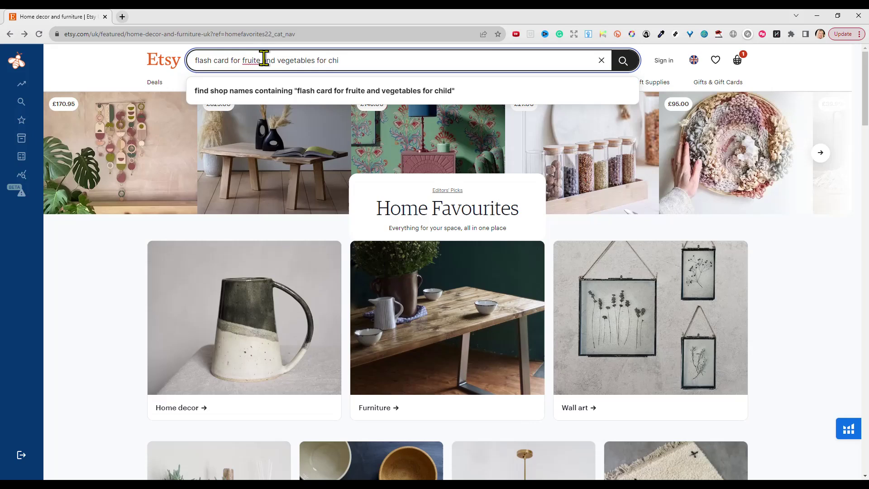
type("s")
key("Return")
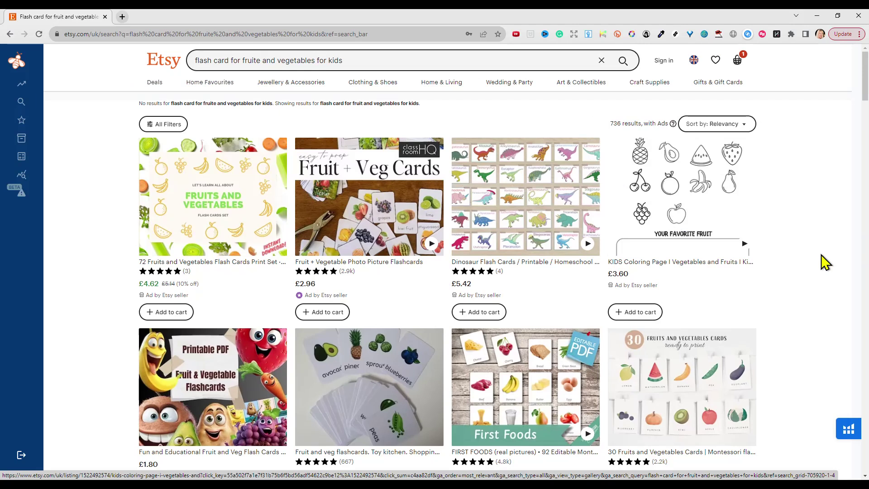
left_click_drag(866, 102, 866, 115)
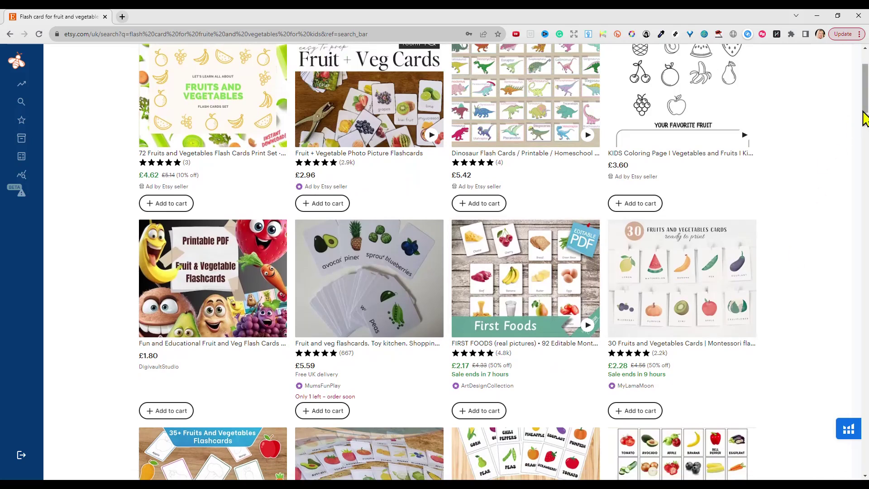
scroll(864, 119, "down", 4)
scroll(866, 126, "down", 1)
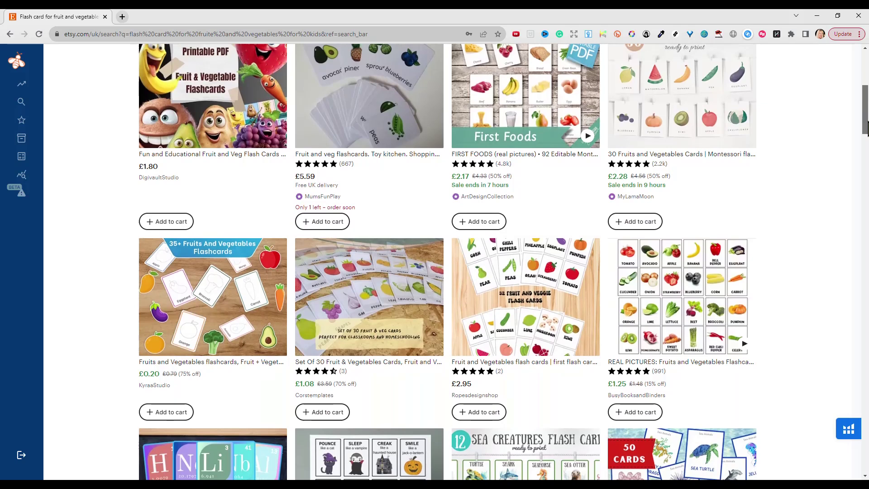
scroll(866, 122, "down", 5)
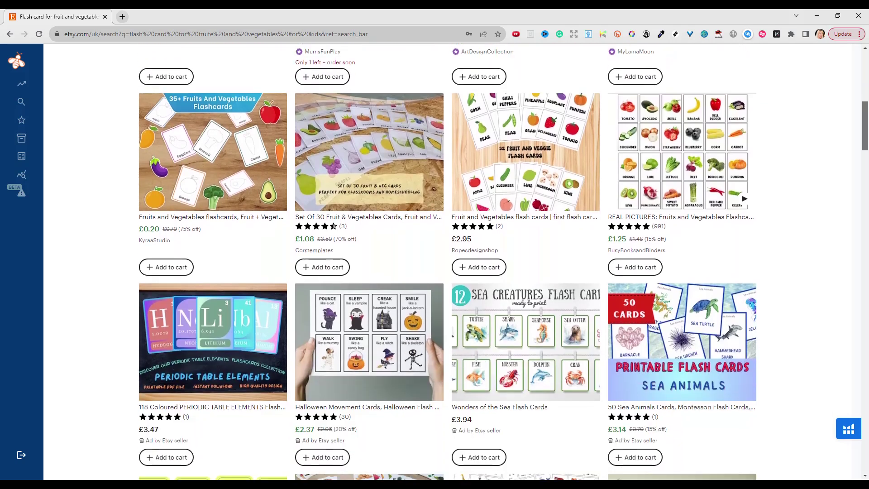
scroll(447, 262, "up", 6)
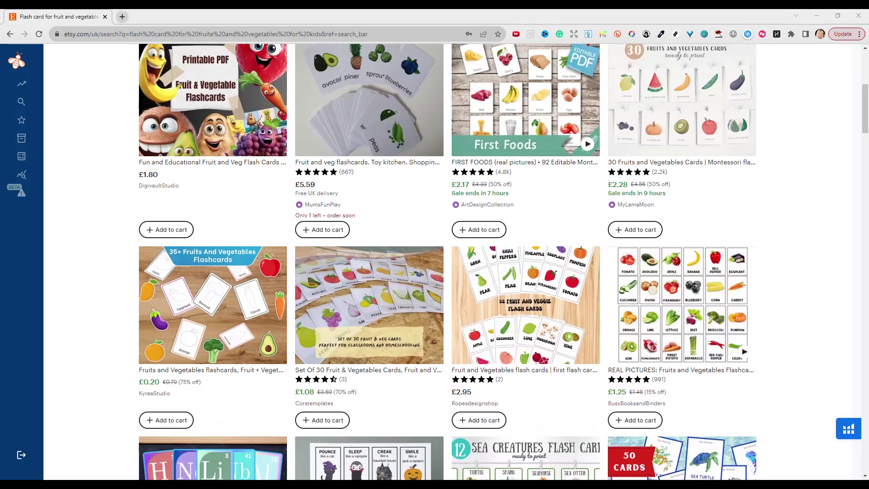
key("alt+Tab")
scroll(864, 86, "up", 6)
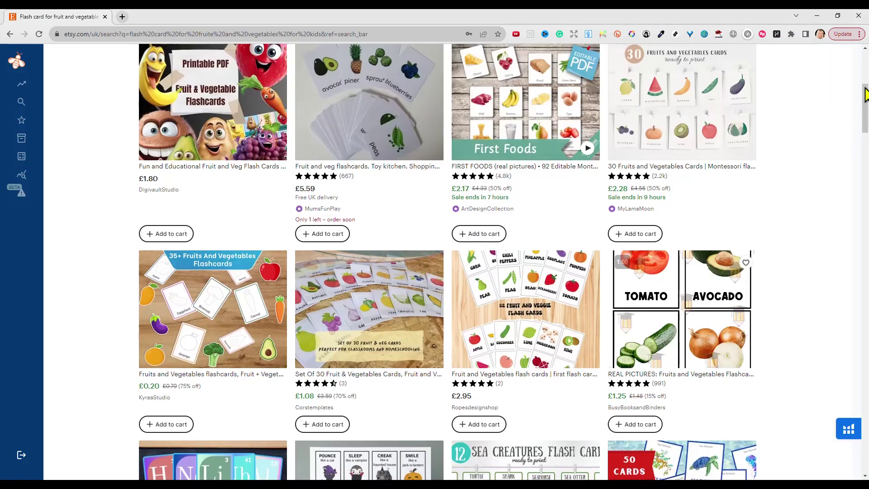
Step: Change the Etsy query to animal flash cards for kids, search, and scroll the results
left_click(315, 60)
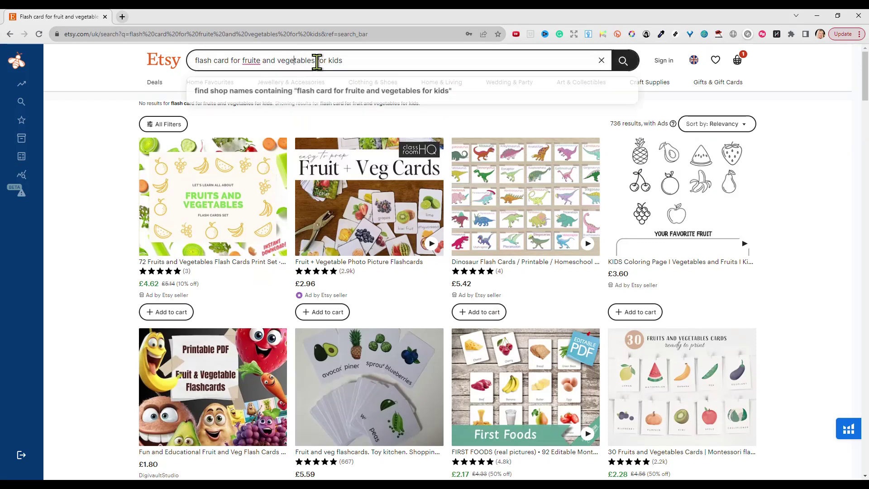
left_click_drag(315, 60, 233, 61)
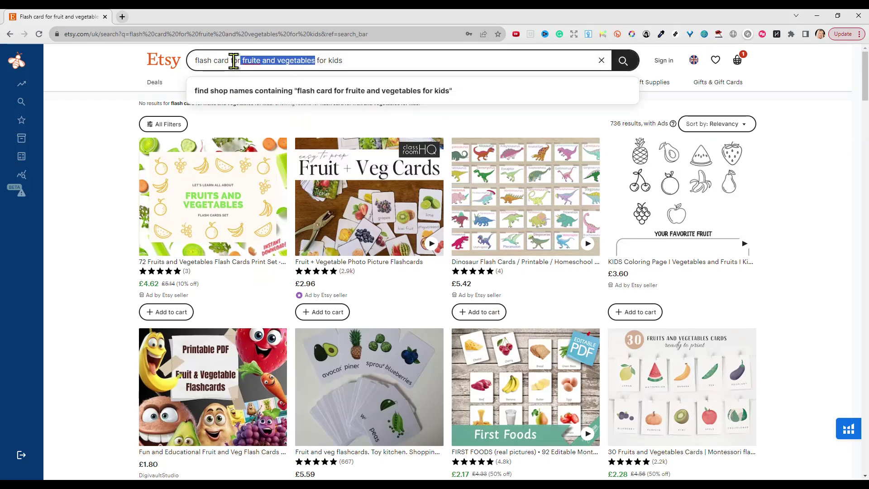
type("anim")
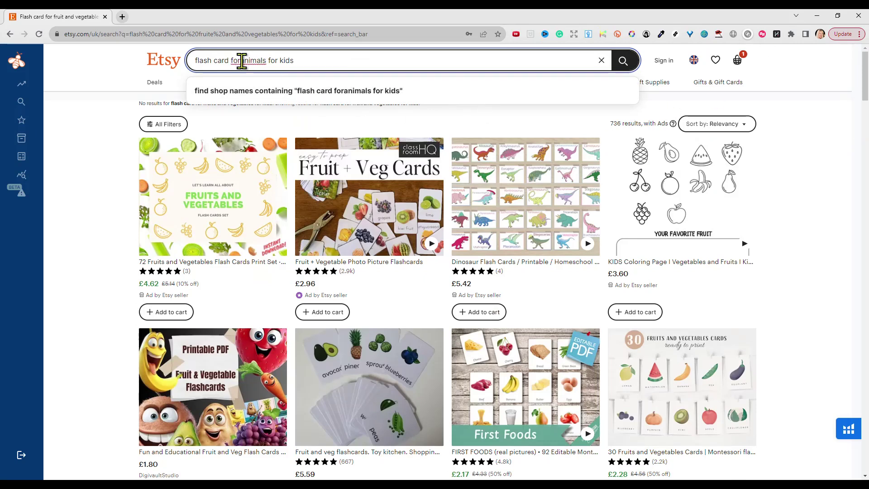
left_click(242, 62)
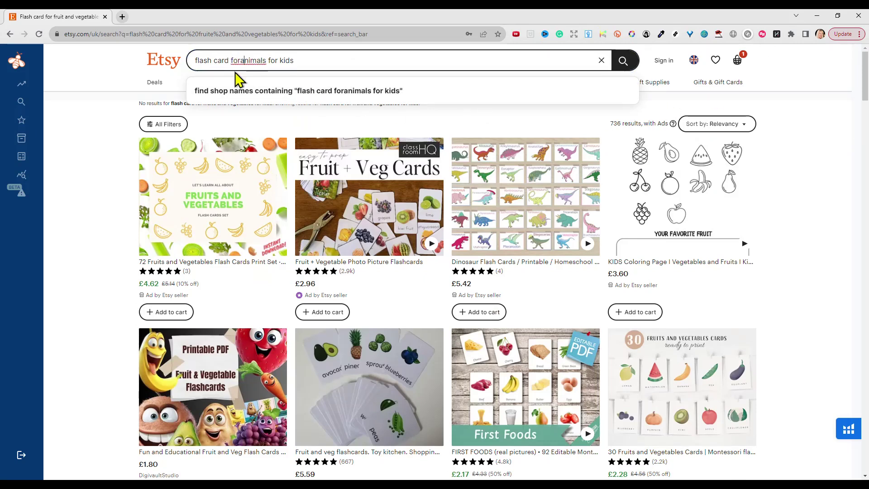
left_click(622, 66)
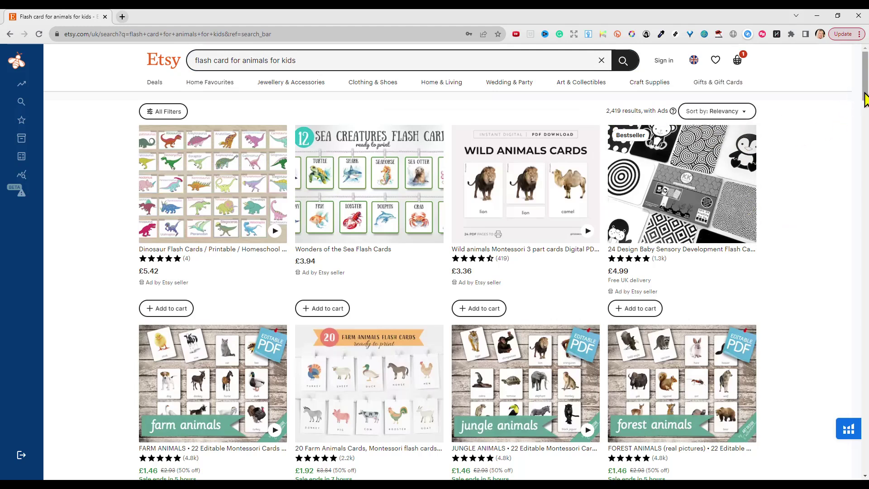
left_click_drag(867, 96, 863, 115)
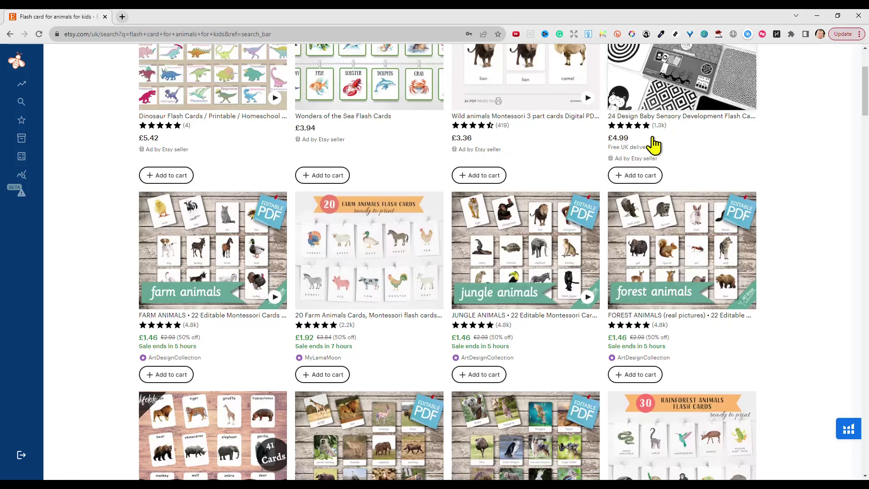
left_click_drag(862, 120, 850, 187)
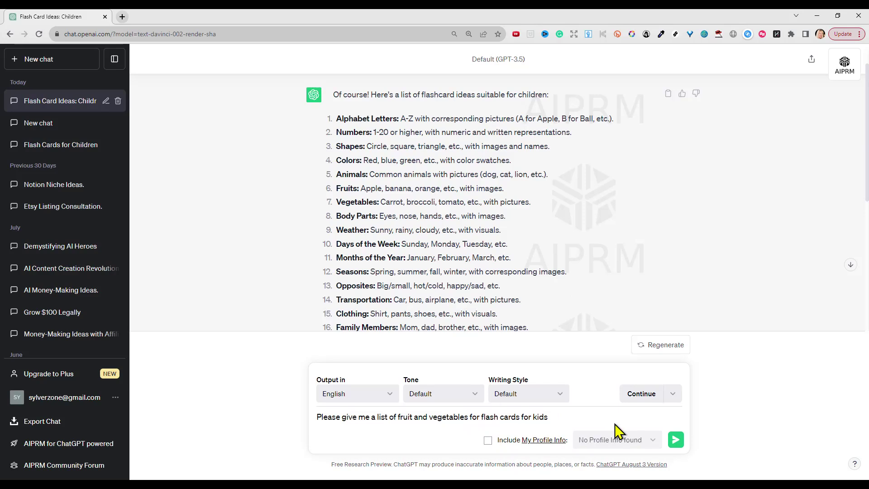
Step: Get ChatGPT's fruit and vegetable lists and select them from 'Fruits:' to 'Green Beans'
left_click(675, 440)
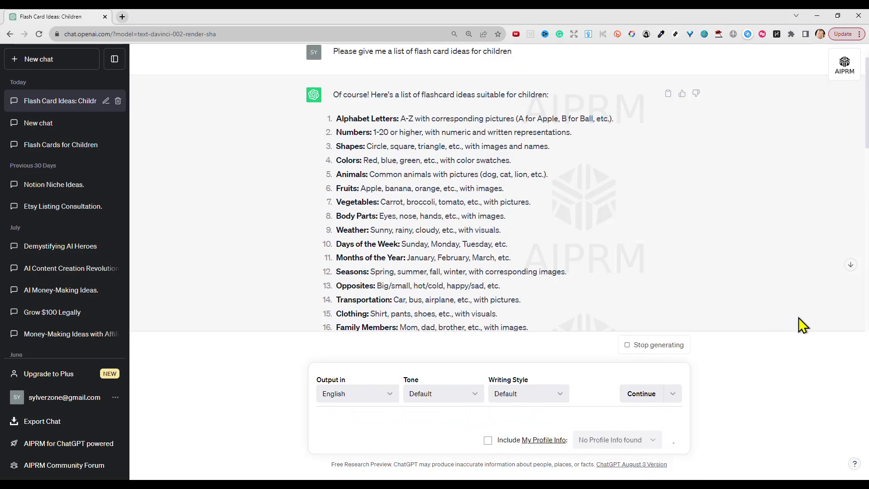
left_click(850, 264)
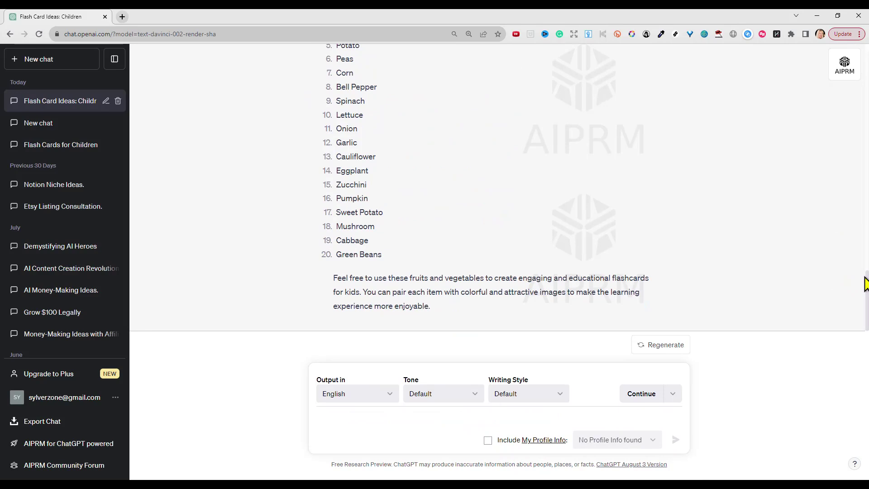
left_click_drag(863, 281, 834, 181)
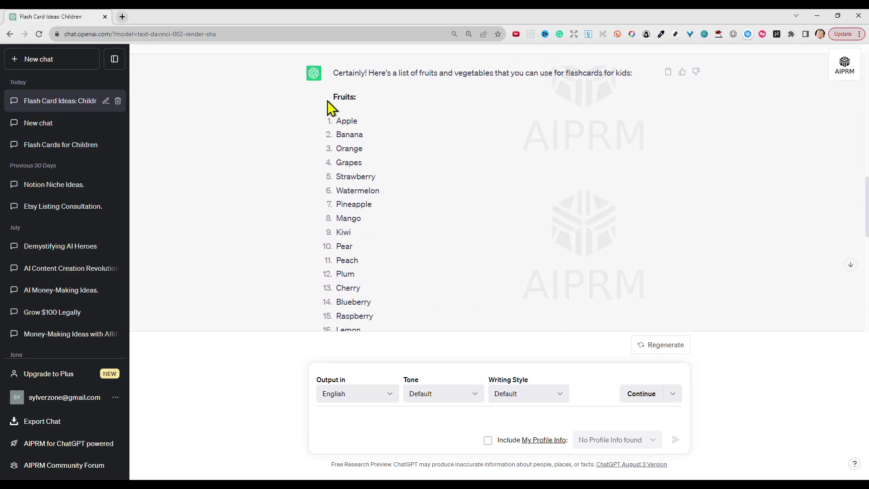
left_click_drag(327, 102, 382, 254)
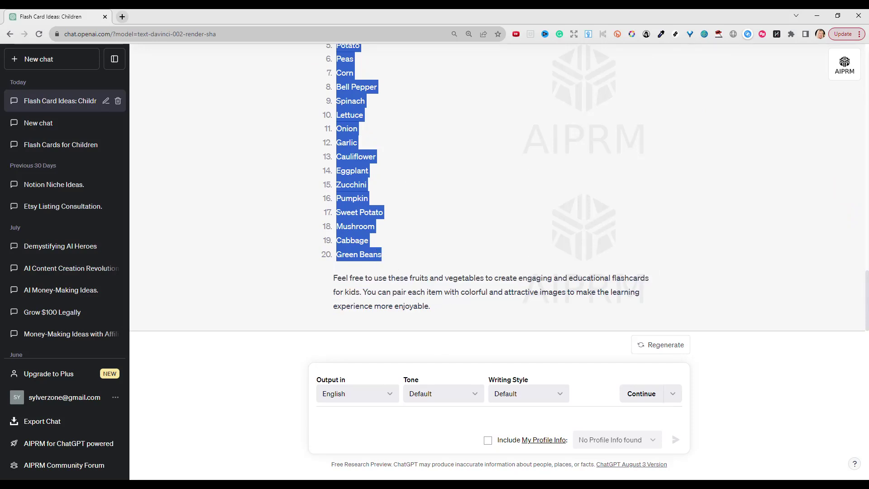
Step: Paste the lists into Notepad with a blank line before Vegetables, then hide Notepad
key("alt+Tab")
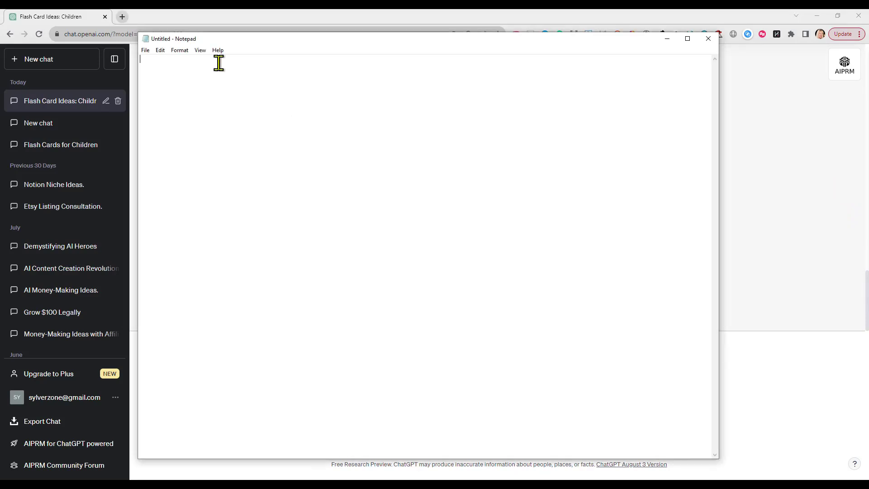
type("Fruits:  Apple Banana Orange Grapes Strawberry Watermelon Pineapple Mango Kiwi Pear Peach Plum Cherry Blueberry Raspberry Lemon Lime Grapefruit Avocado Pomegranate Vegetables:  Carrot Broccoli Tomato Cucumber Potato Peas Corn Bell Pepper Spinach Lettuce Onion Garlic Cauliflower Eggplant Zucchini Pumpkin Sweet Potato Mushroom Cabbage Green Beans")
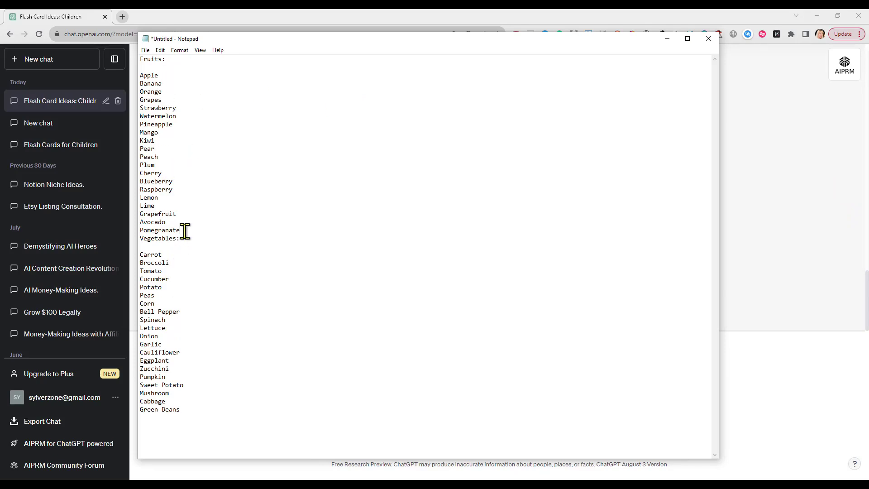
key("Return")
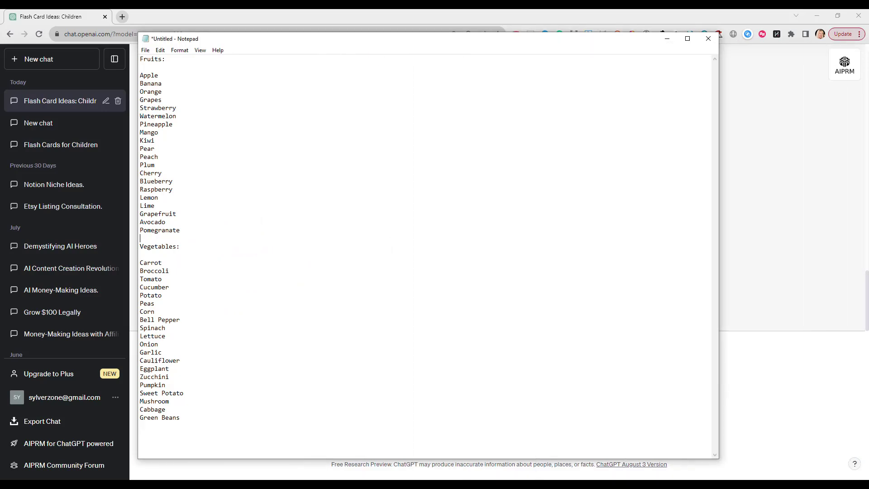
left_click(745, 52)
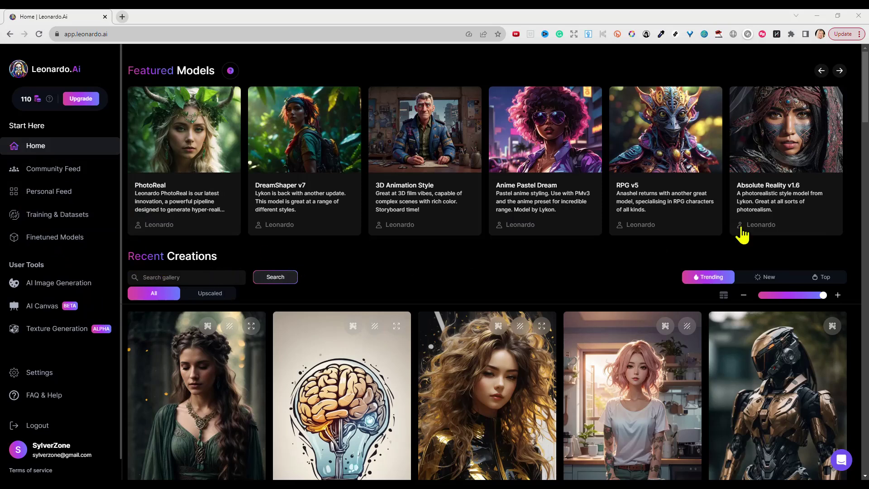
scroll(864, 120, "down", 5)
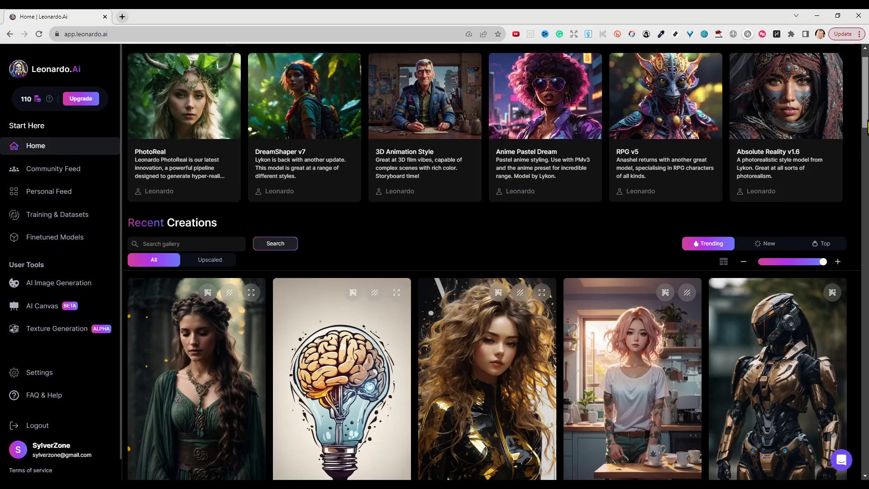
scroll(487, 272, "down", 5)
scroll(293, 178, "up", 9)
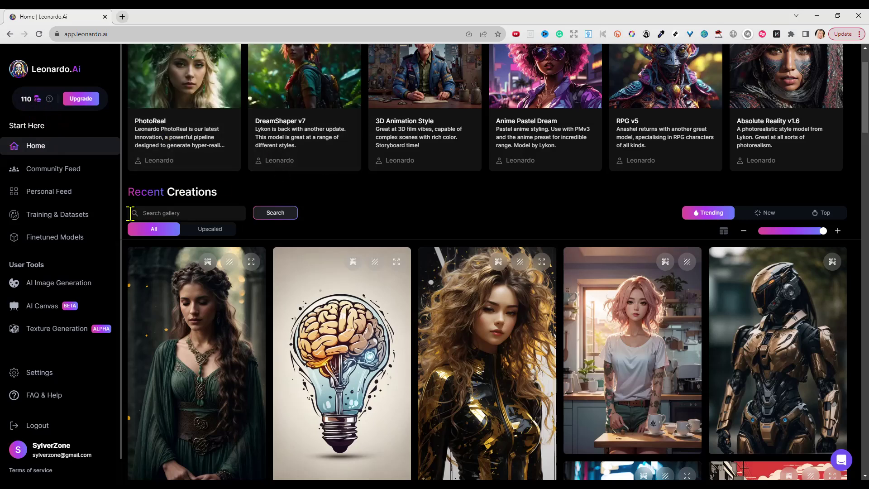
Step: Open AI Image Generation and browse the earlier pear, pineapple, strawberry, grape and orange images
left_click(49, 283)
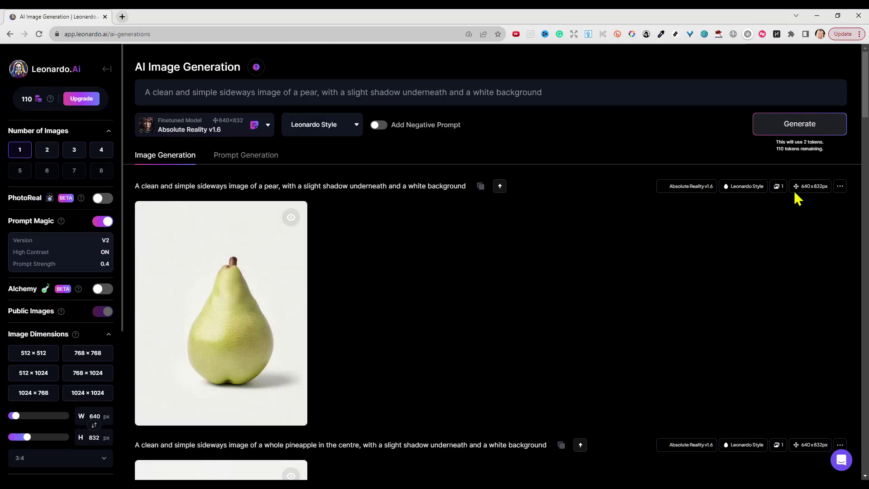
scroll(866, 109, "down", 10)
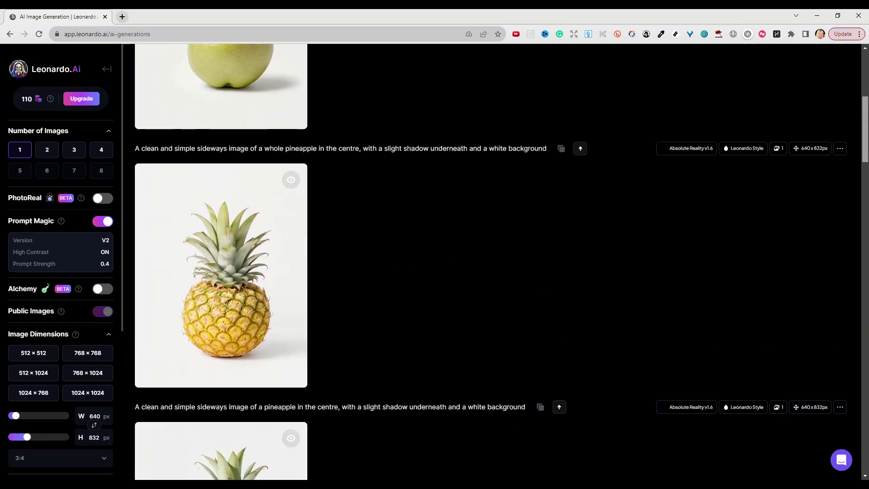
scroll(497, 262, "down", 1)
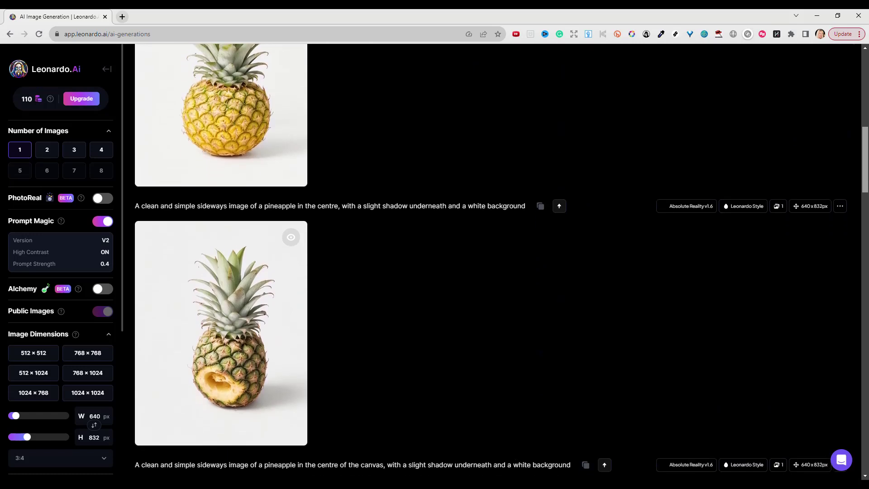
scroll(497, 262, "up", 1)
scroll(498, 262, "down", 5)
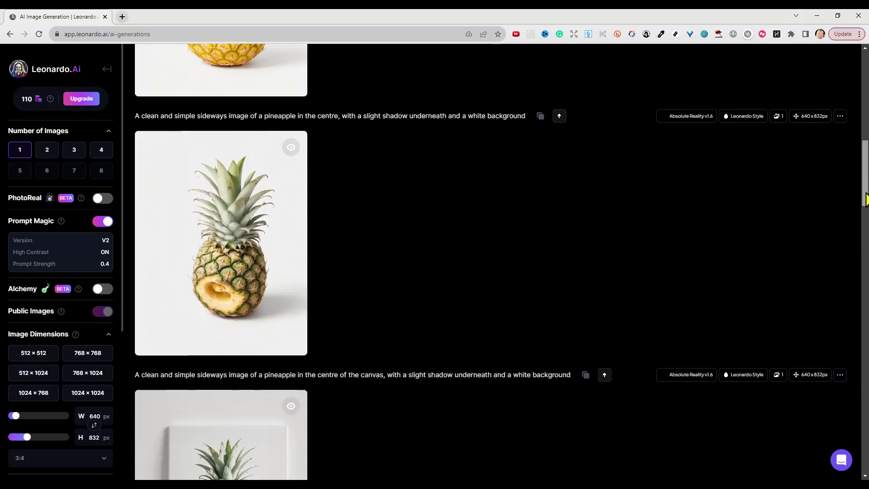
scroll(497, 262, "down", 8)
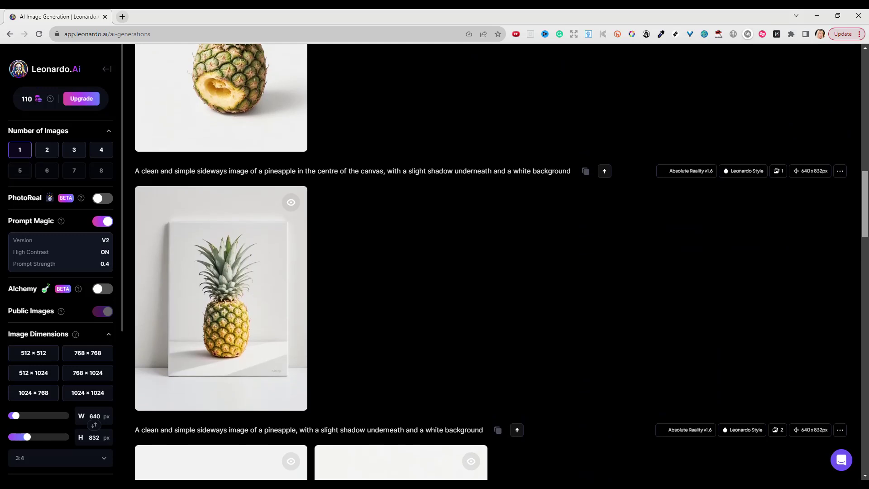
scroll(498, 263, "down", 9)
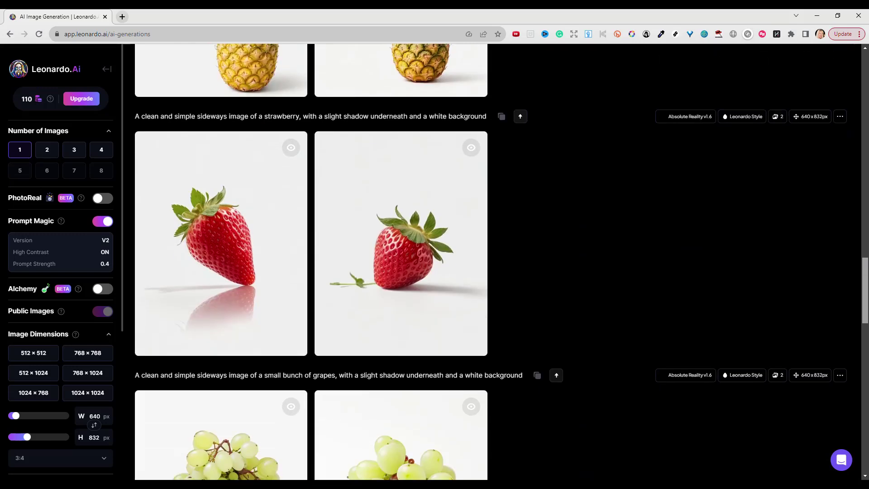
scroll(497, 263, "down", 6)
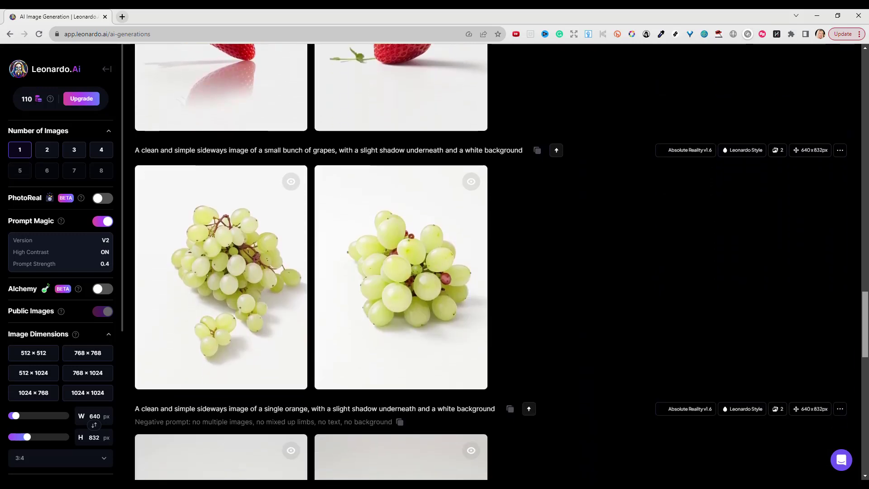
scroll(498, 262, "down", 3)
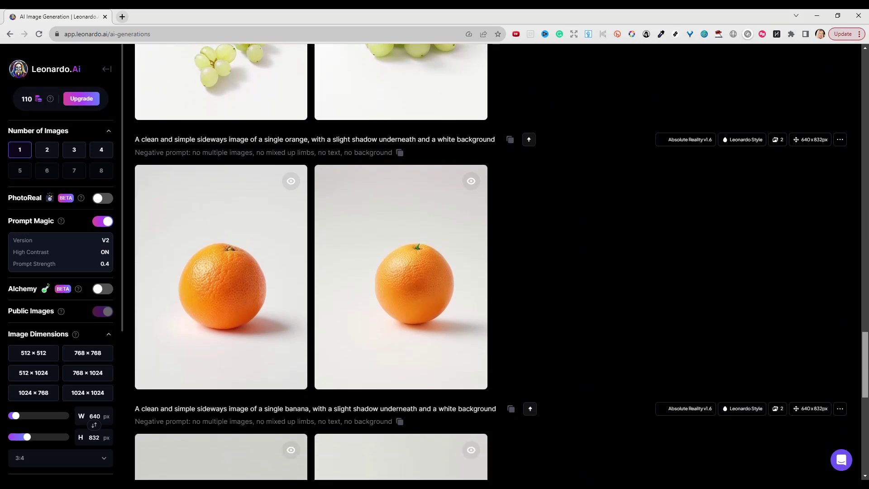
scroll(498, 262, "up", 20)
scroll(498, 262, "up", 11)
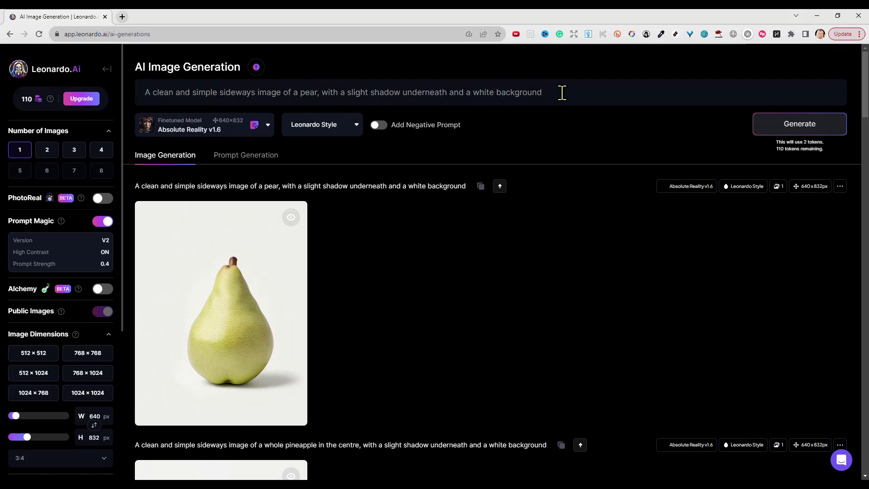
Step: Enable the negative prompt, replace 'pear' with 'cherry' in the prompt, and generate the image
left_click(381, 127)
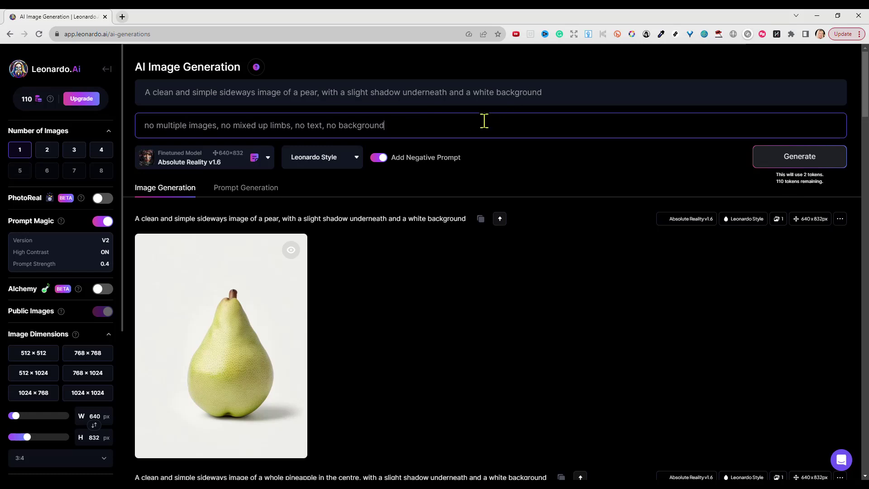
left_click(560, 93)
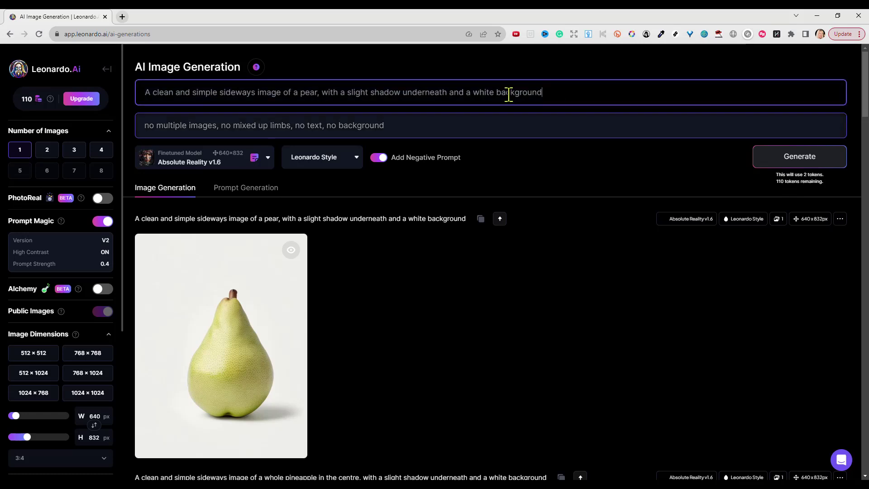
double_click(317, 95)
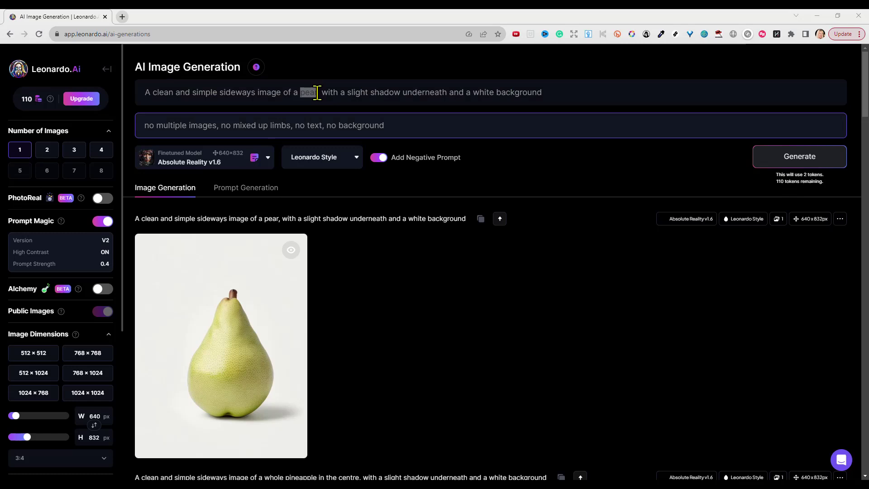
left_click_drag(317, 95, 286, 91)
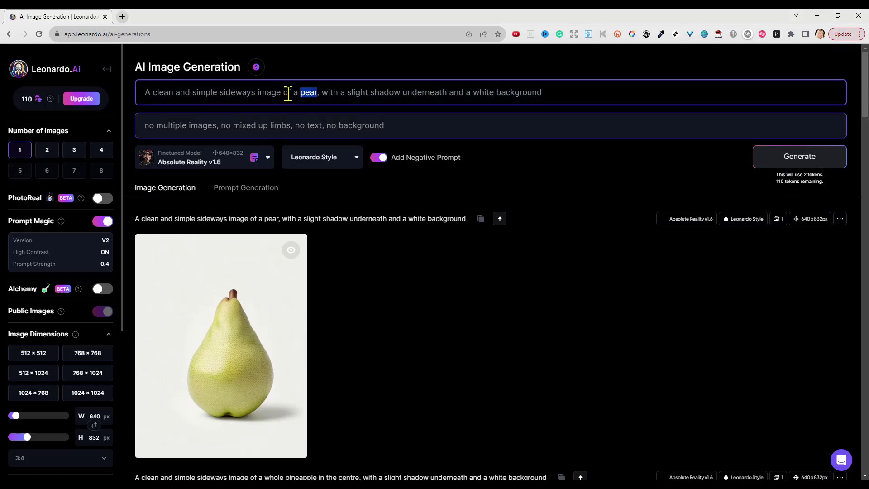
type("cherry")
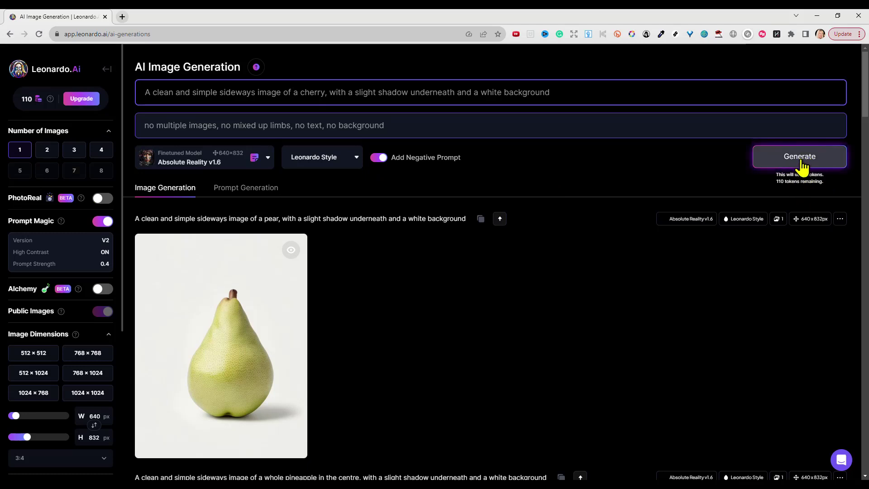
left_click(801, 168)
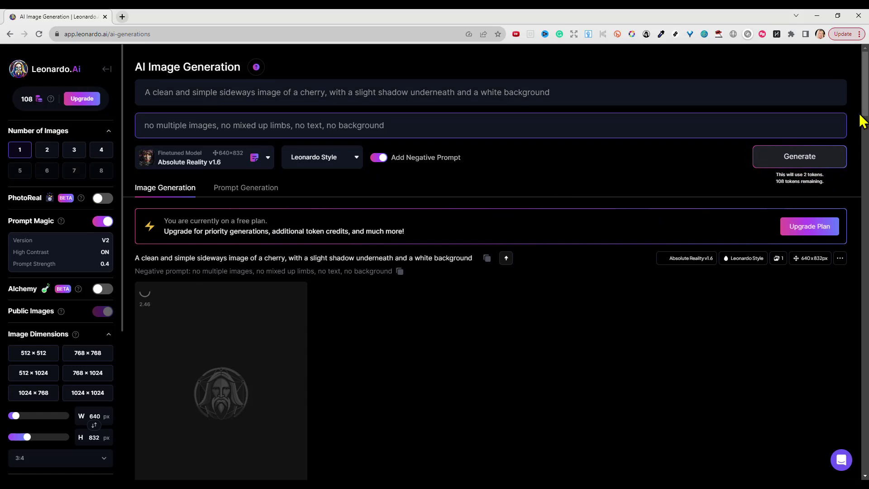
scroll(863, 116, "down", 2)
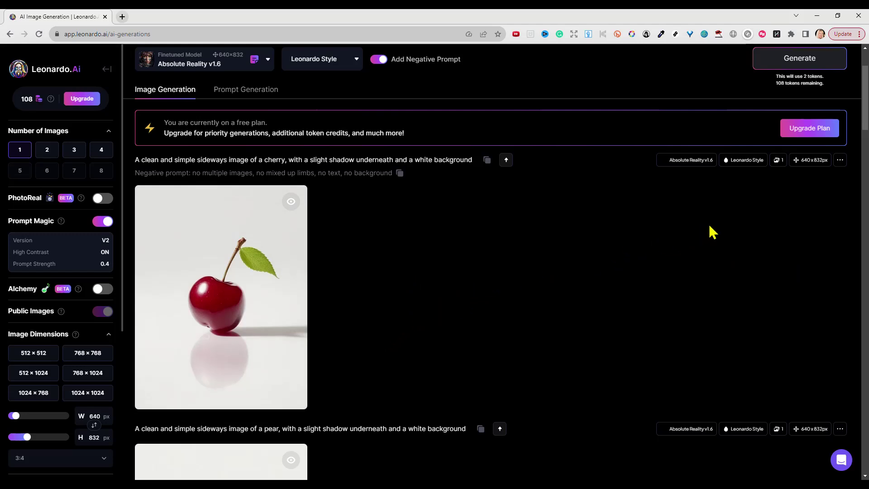
Step: Download the cherry image, saving it as Cherry in the Flash Cards folder
mouse_move(243, 287)
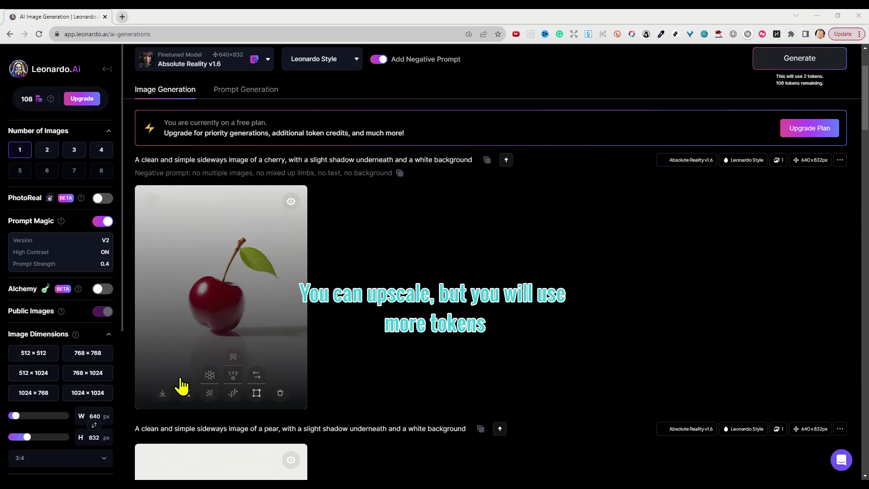
left_click(162, 394)
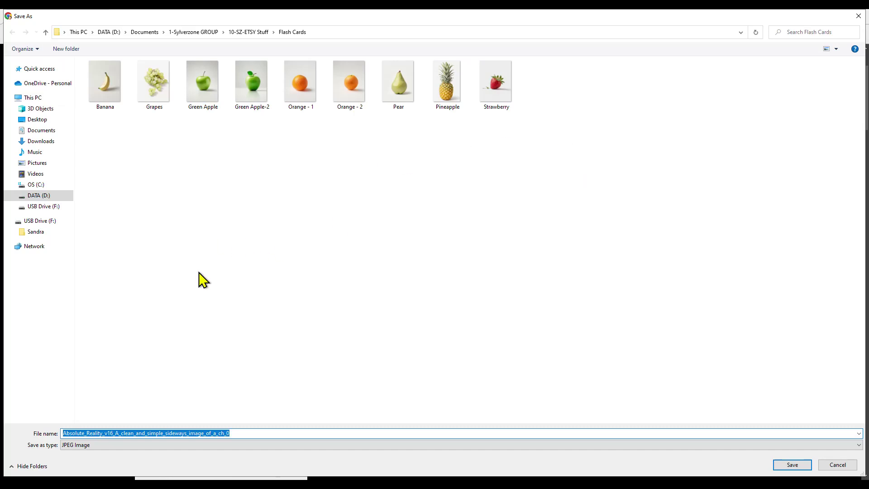
type("Cherry")
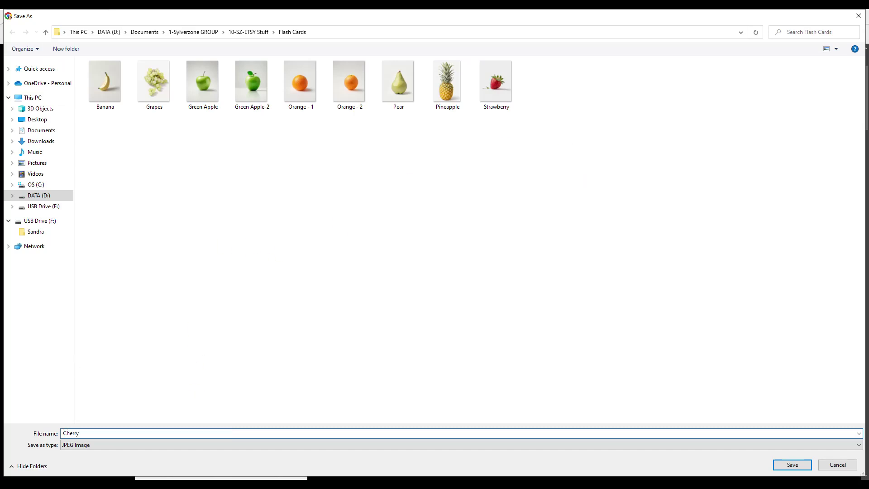
key("Return")
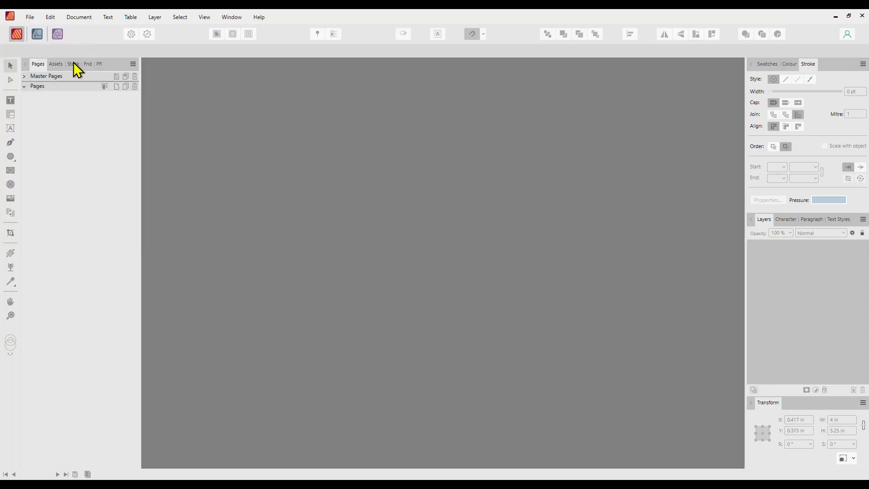
Step: Create a new Letter document with single (non-facing) pages and no margins
key("ctrl+n")
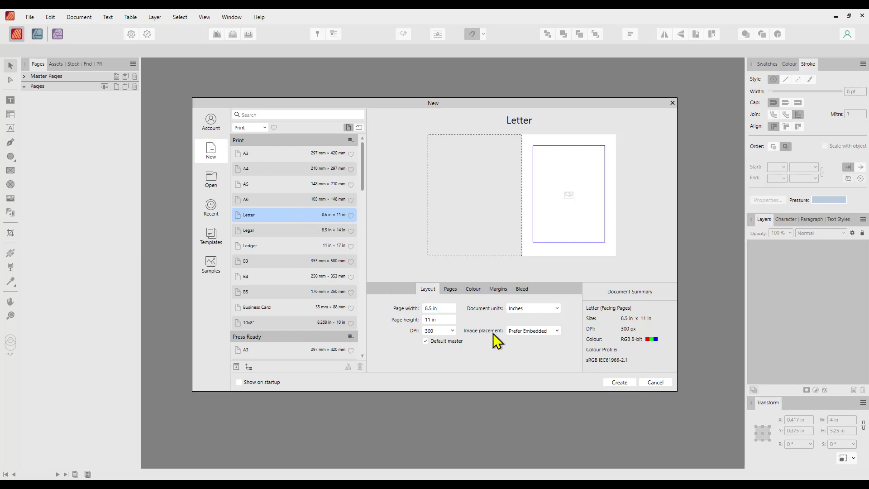
left_click(451, 291)
left_click(473, 307)
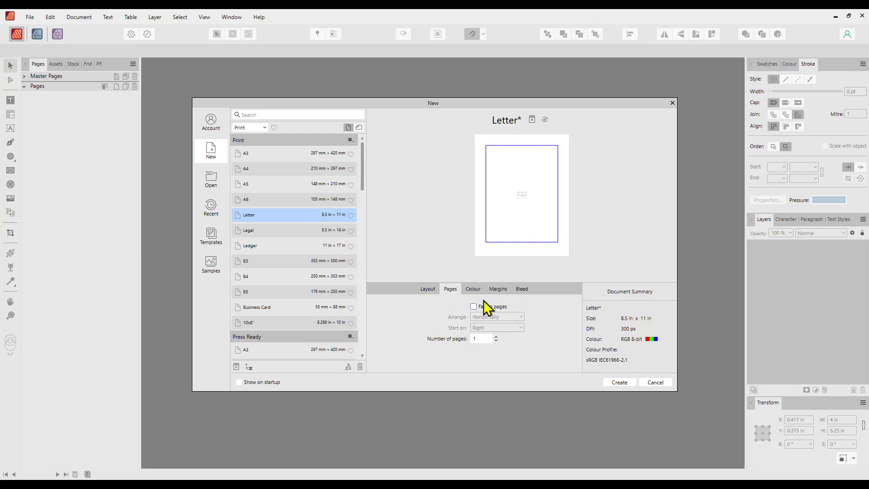
left_click(498, 290)
left_click(421, 307)
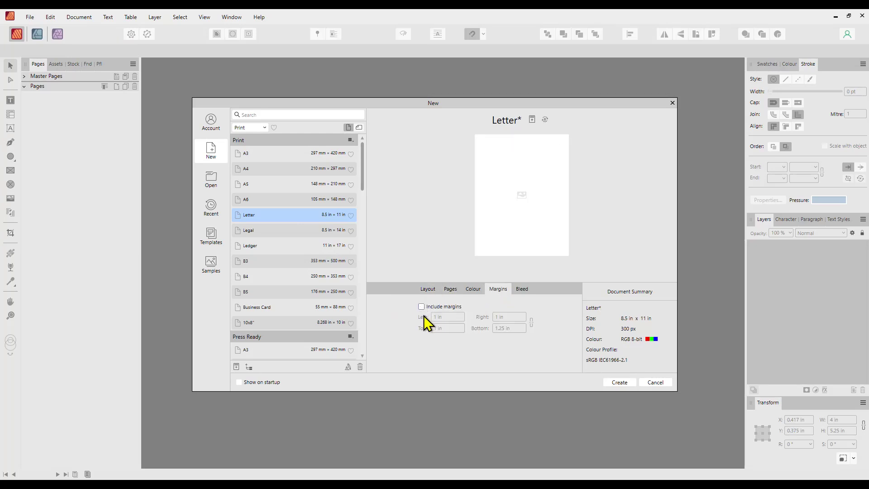
left_click(619, 382)
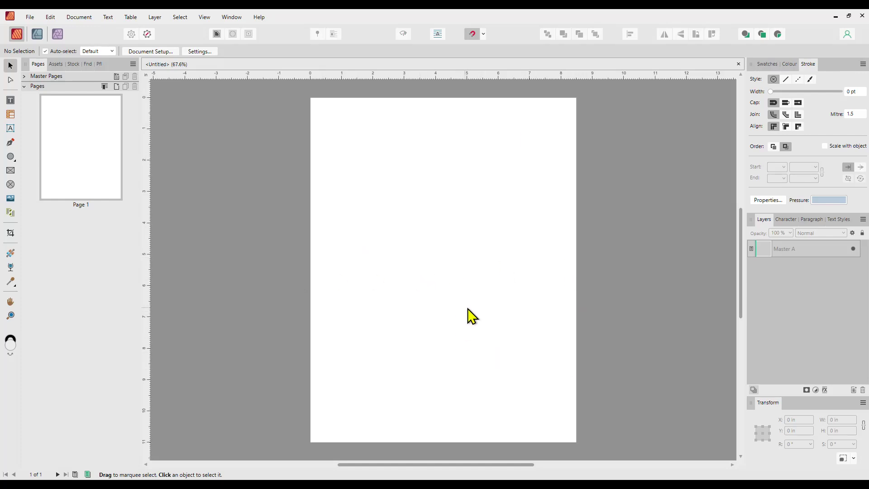
Step: Draw a card-sized rectangle at the page's top left with the Rectangle Tool
left_click(11, 158)
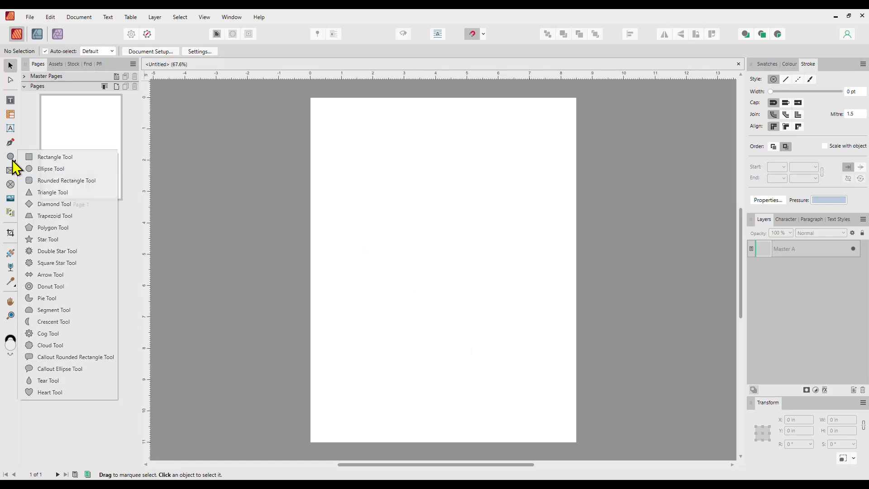
left_click(53, 159)
left_click_drag(320, 107, 443, 269)
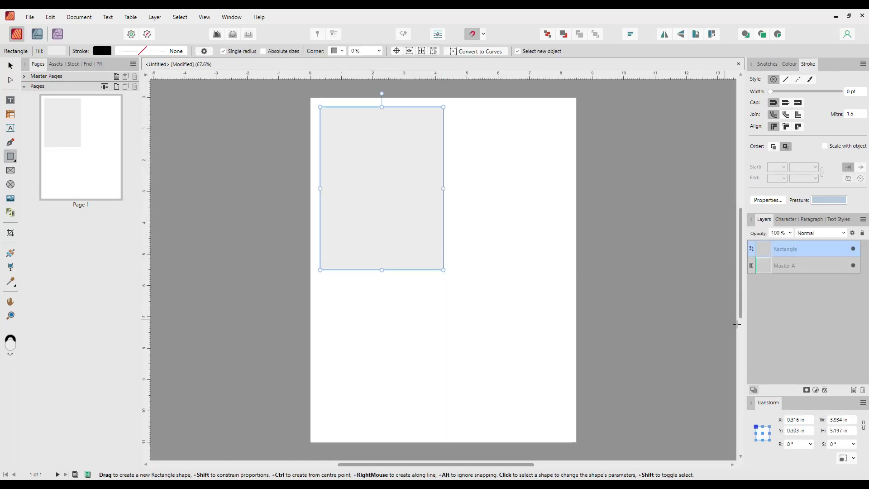
Step: Size the rectangle to 4 × 5.25 in and move it 0.25 in from the top-left corner
left_click(849, 419)
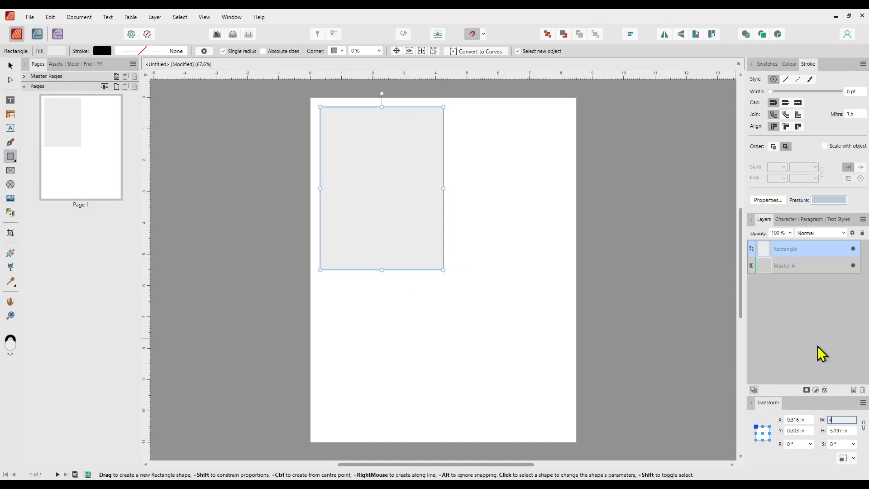
type("4")
key("Tab")
type("5")
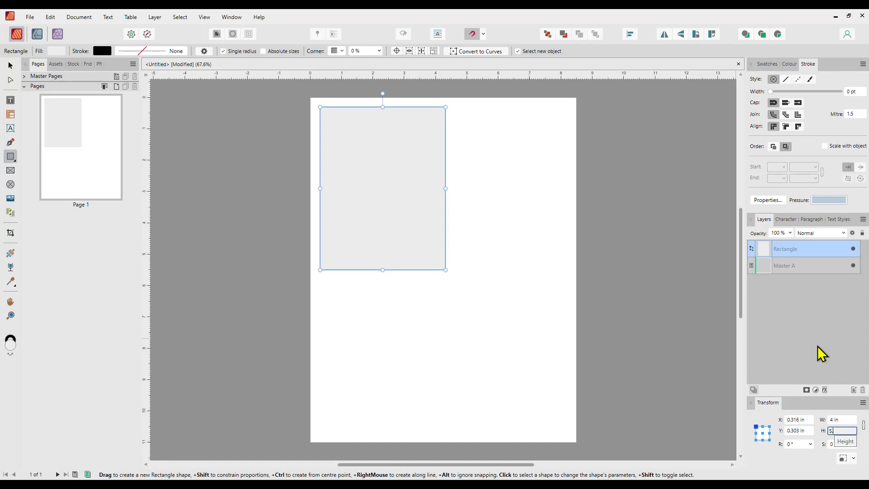
type(".25")
key("Return")
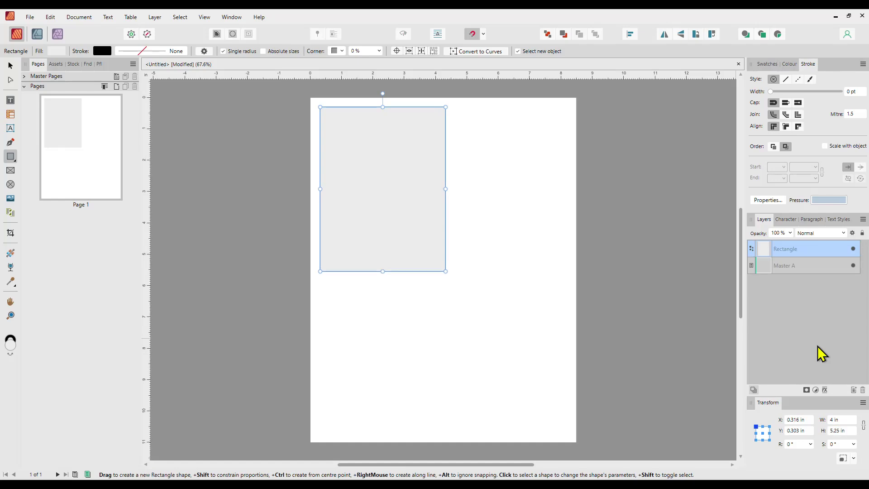
key("Escape")
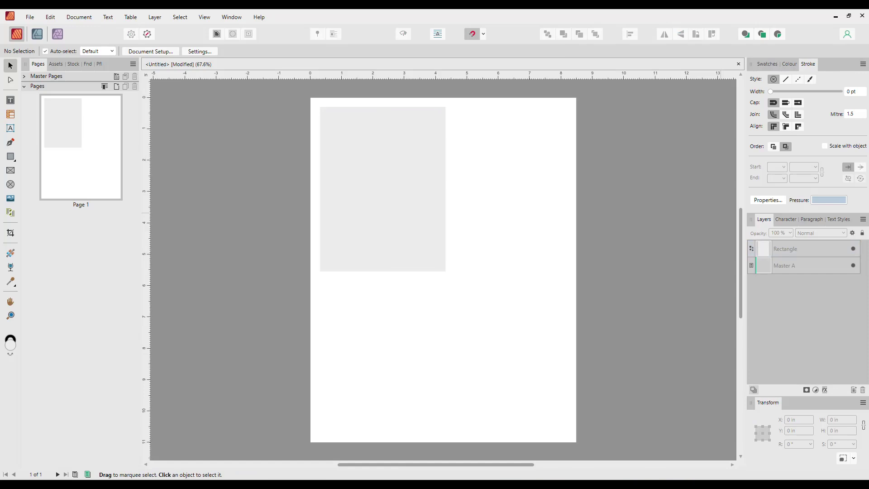
left_click(420, 210)
left_click_drag(389, 212, 387, 211)
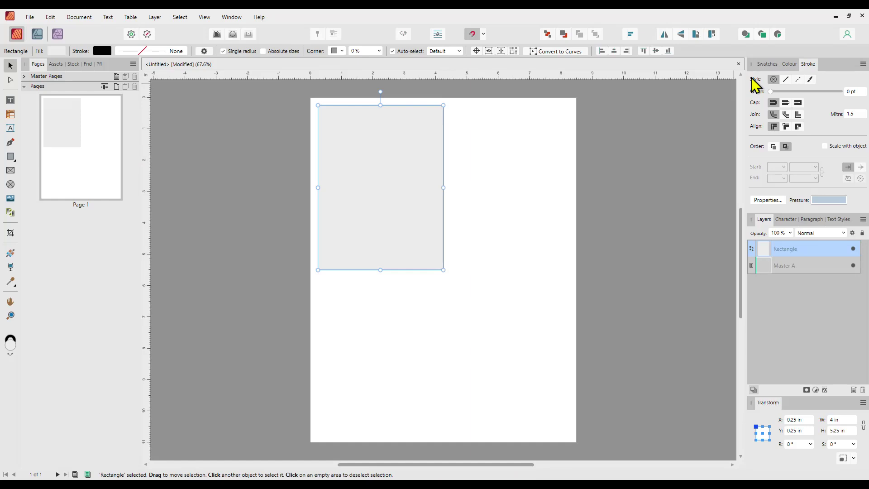
Step: Remove the card rectangle's fill and give its outline a 1 pt width
left_click(789, 65)
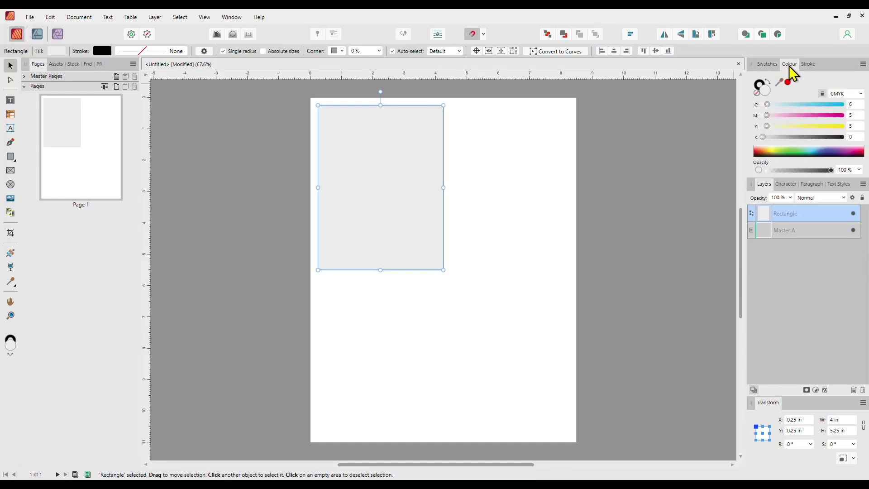
left_click(759, 94)
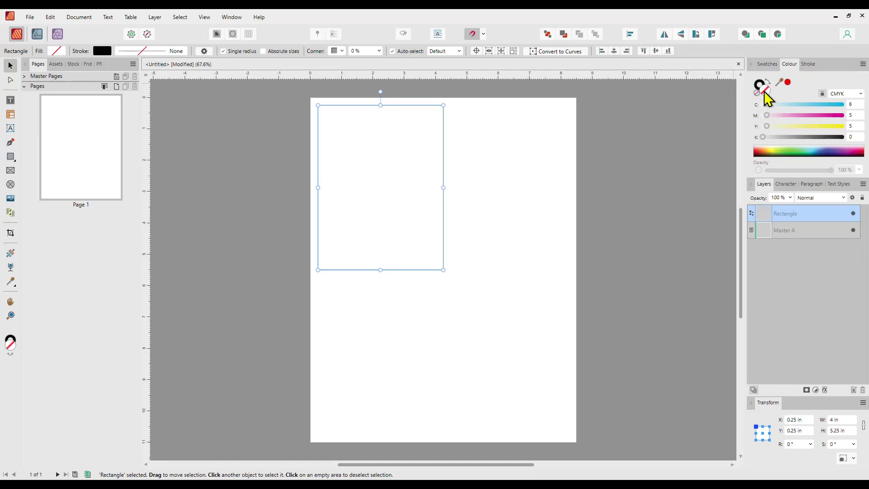
left_click(762, 86)
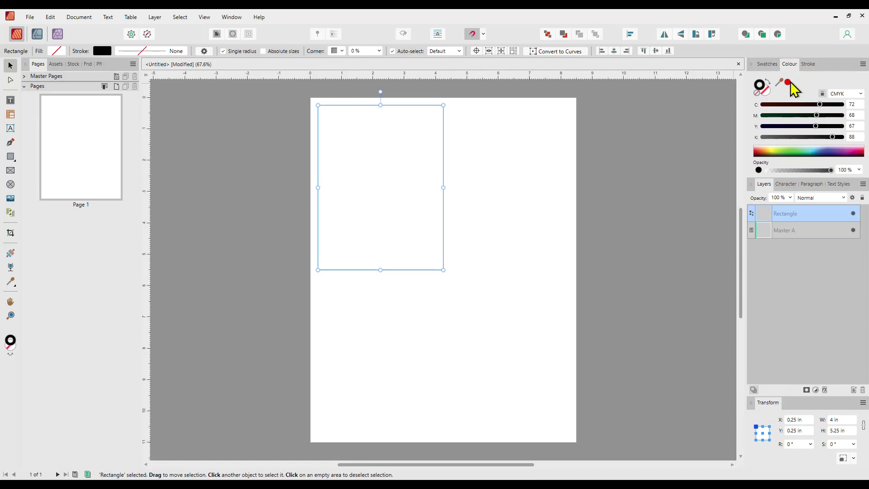
left_click(807, 64)
left_click(855, 89)
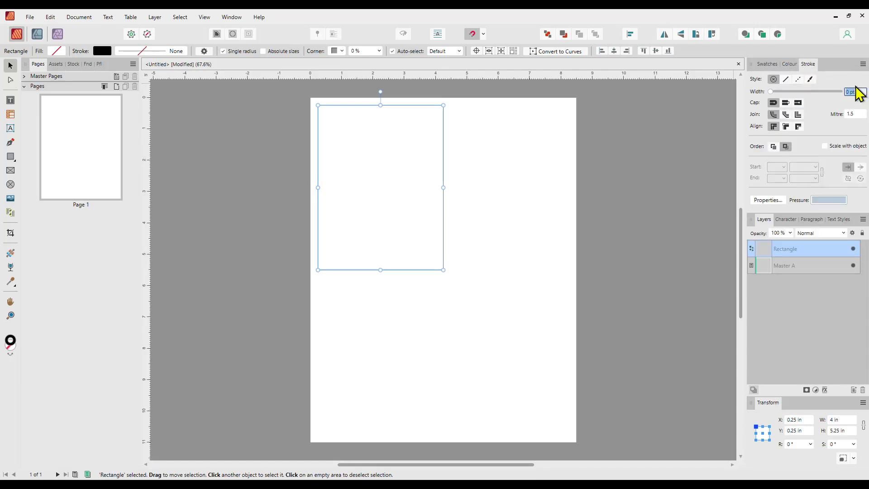
type("1")
key("Return")
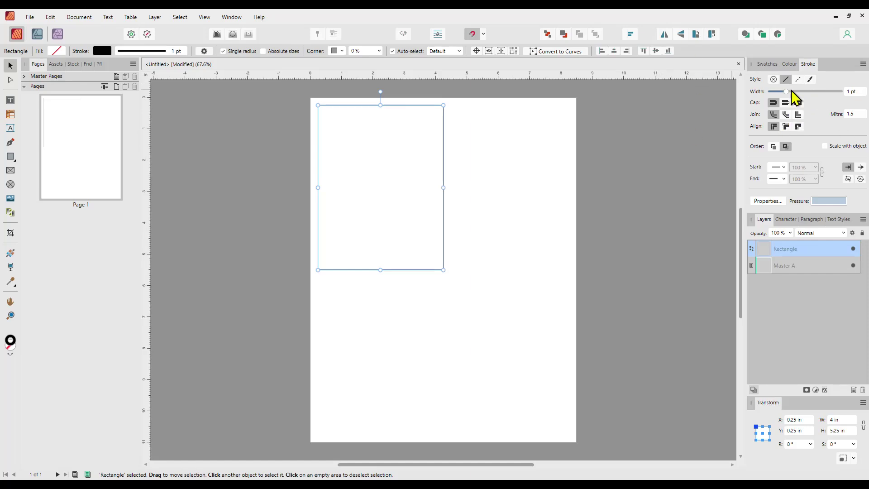
Step: Set the outline colour to dark grey, CMYK 0/0/0/85
left_click(790, 67)
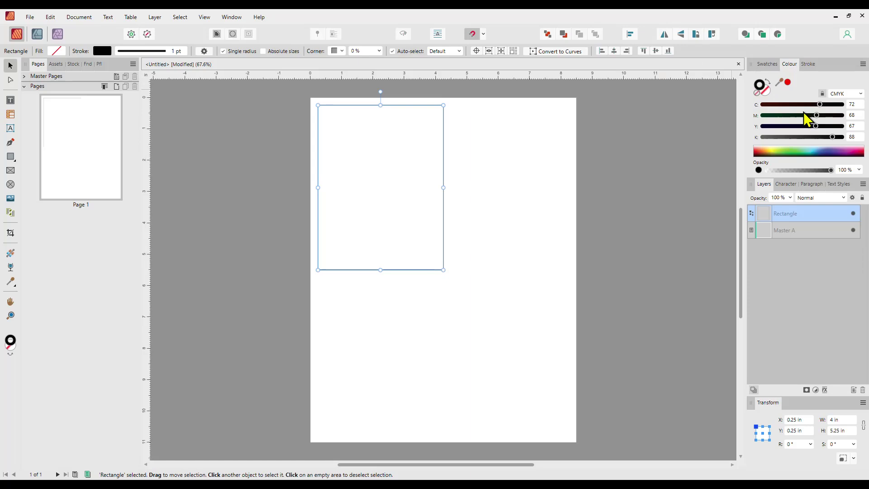
mouse_move(834, 137)
left_mouse_down()
mouse_move(833, 116)
mouse_move(805, 104)
mouse_move(812, 112)
mouse_move(763, 116)
left_mouse_up()
left_click_drag(816, 126, 763, 126)
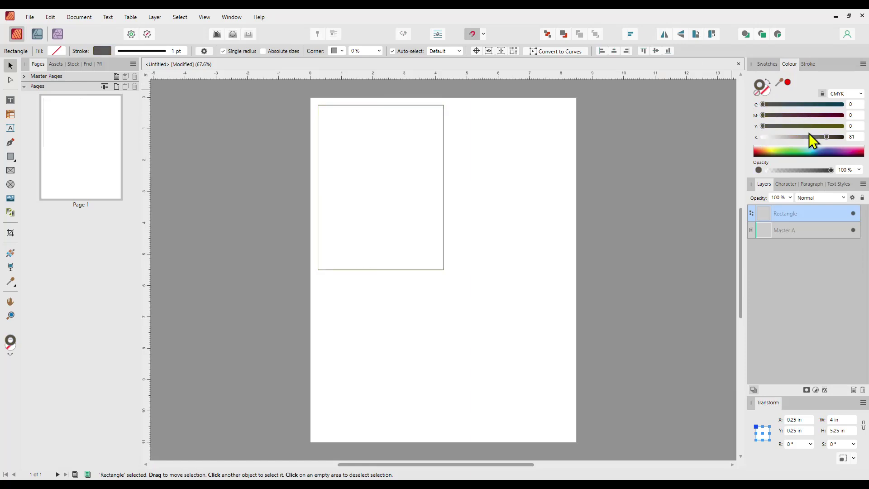
left_click(858, 137)
type("85")
key("Return")
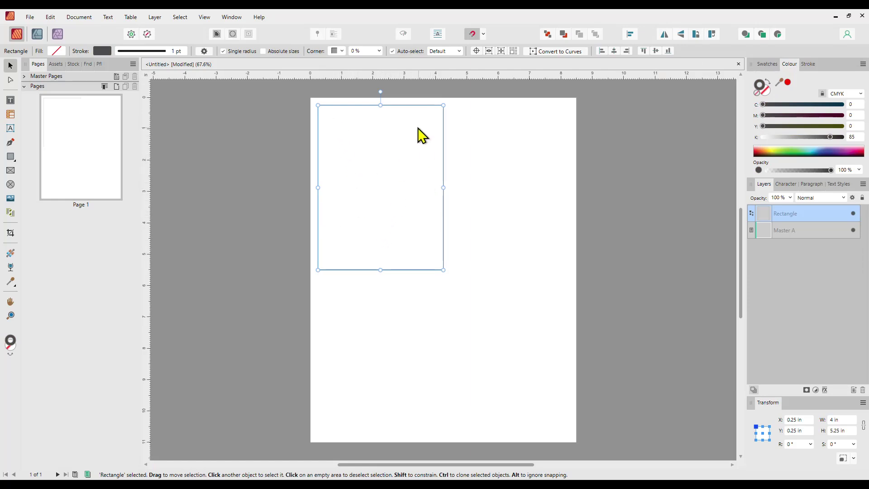
Step: Draw a picture frame in the card's upper part and a text frame below with 'Name' centred horizontally
left_click(9, 172)
left_click_drag(326, 112, 436, 214)
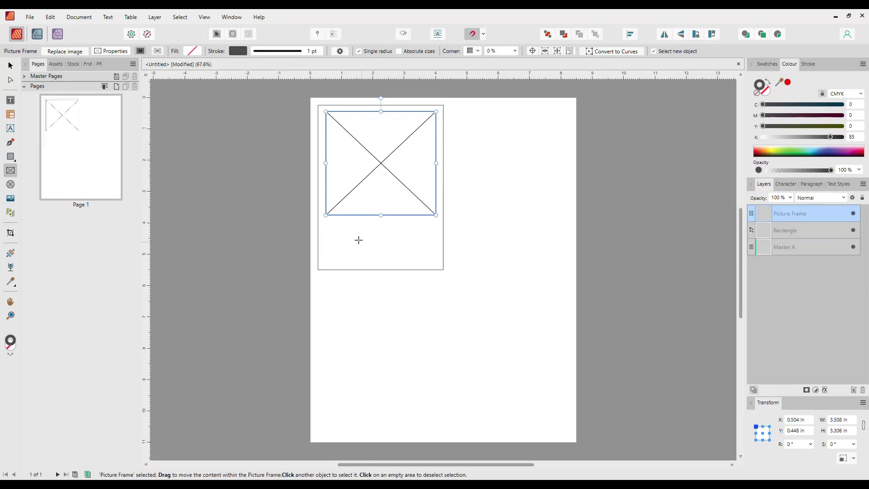
left_click(11, 100)
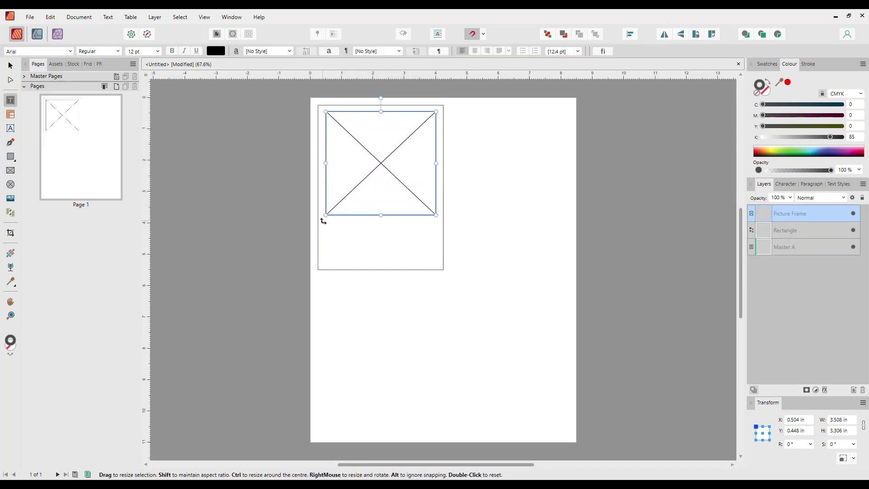
left_click_drag(326, 225, 436, 260)
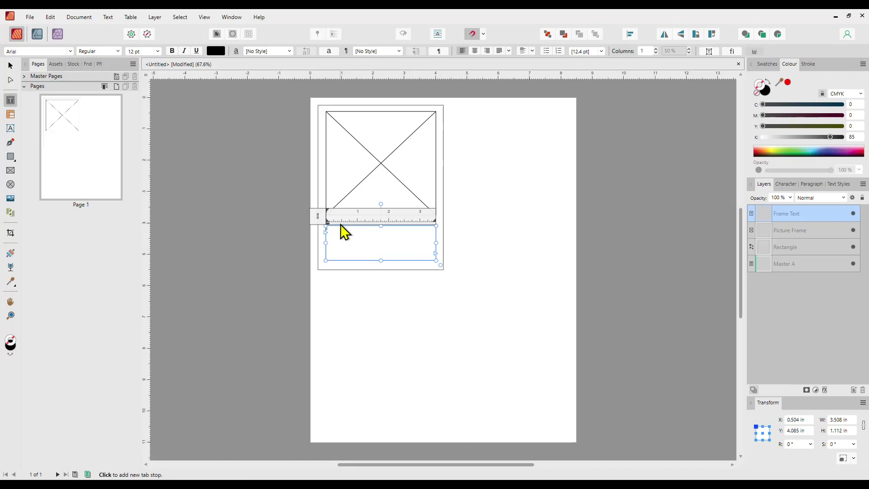
type("Name")
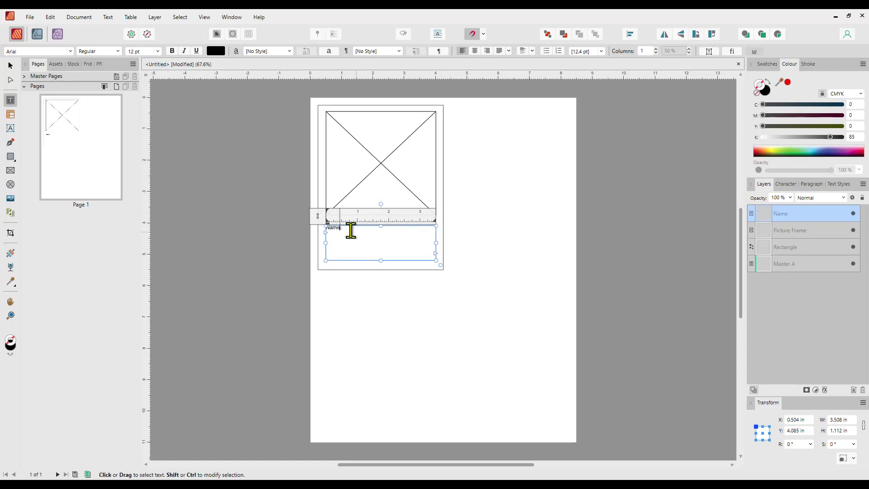
left_click_drag(338, 226, 320, 230)
left_click(475, 51)
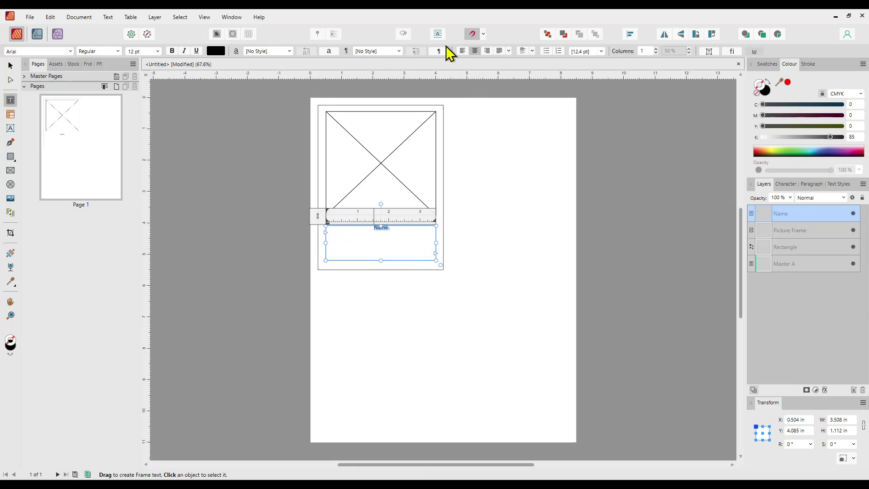
Step: Centre 'Name' vertically in its frame and set it to 24 pt
left_click(532, 51)
left_click(509, 72)
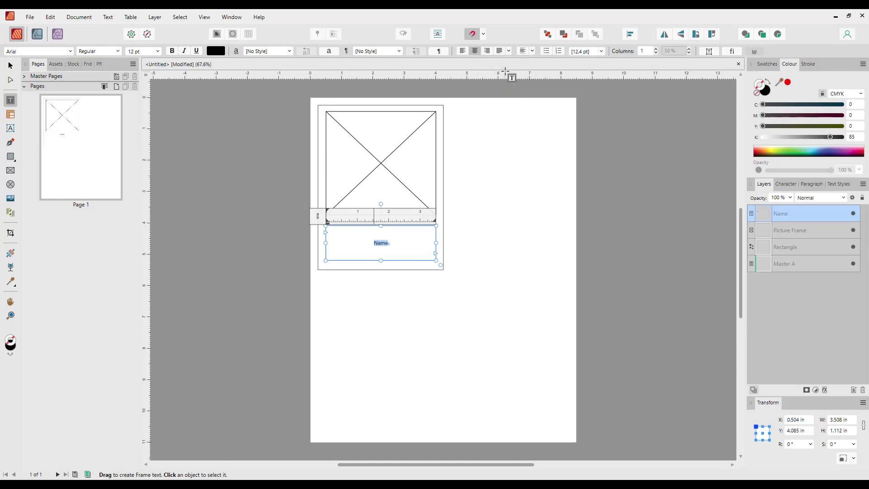
left_click(158, 52)
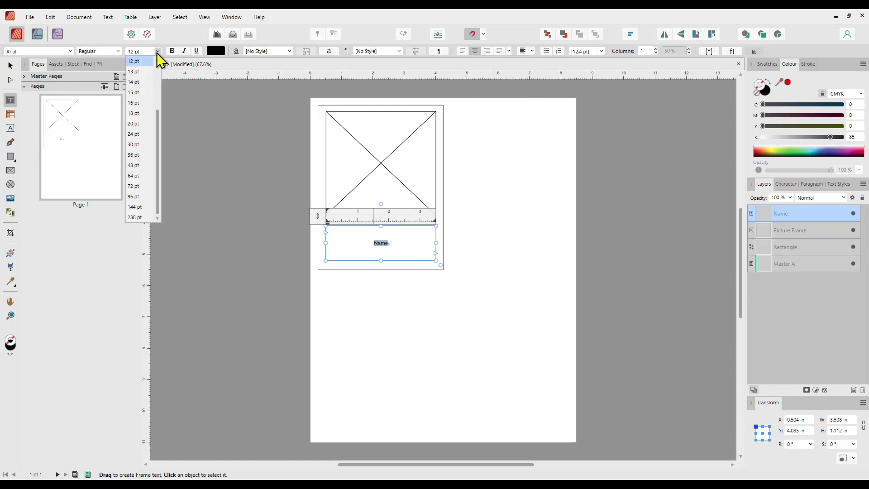
left_click(134, 135)
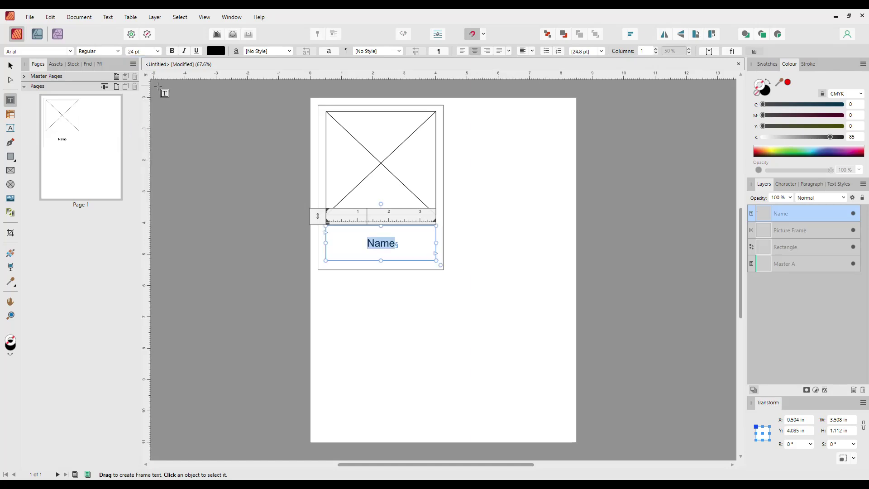
Step: Change the font of 'Name' to Comic Sans MS and select its frame
left_click(71, 51)
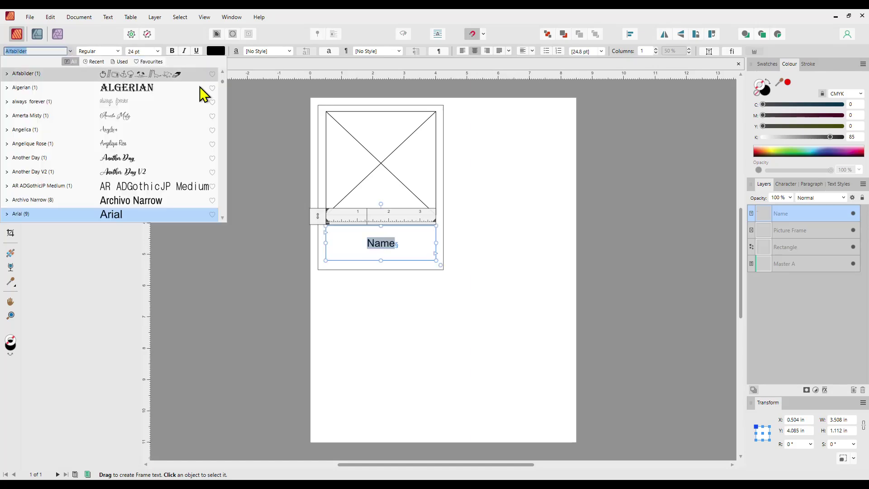
left_click_drag(225, 89, 224, 105)
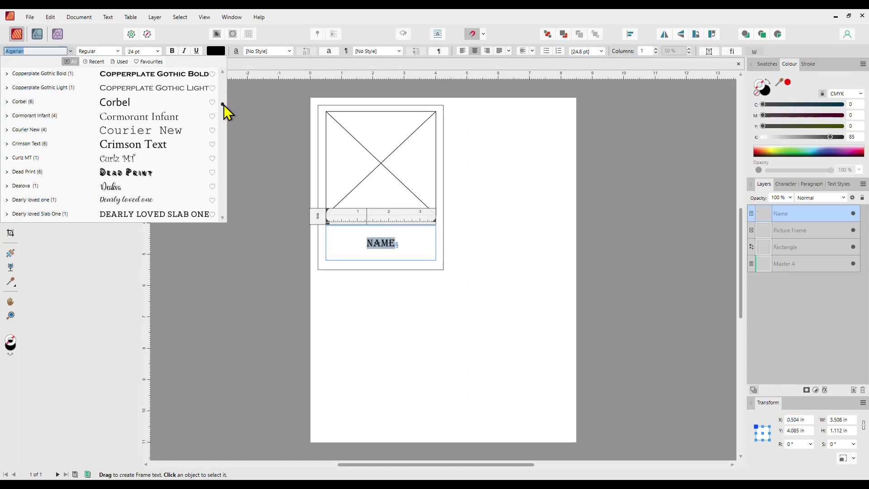
scroll(226, 111, "up", 2)
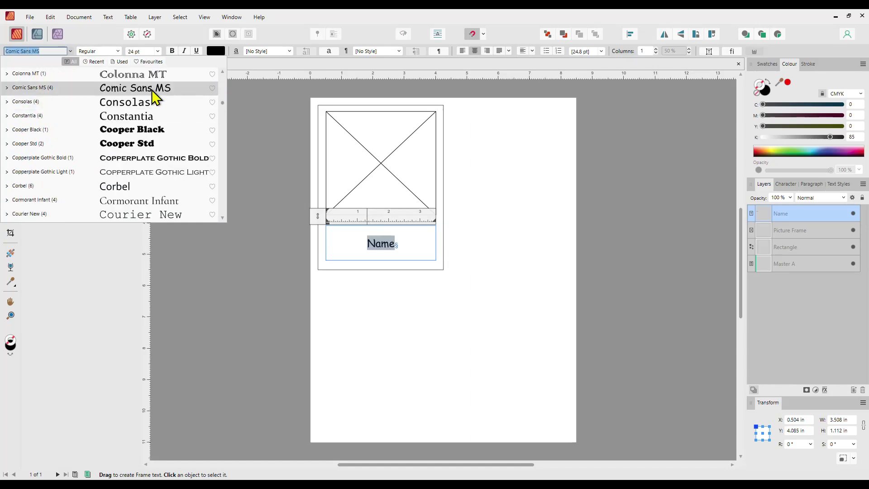
left_click(129, 88)
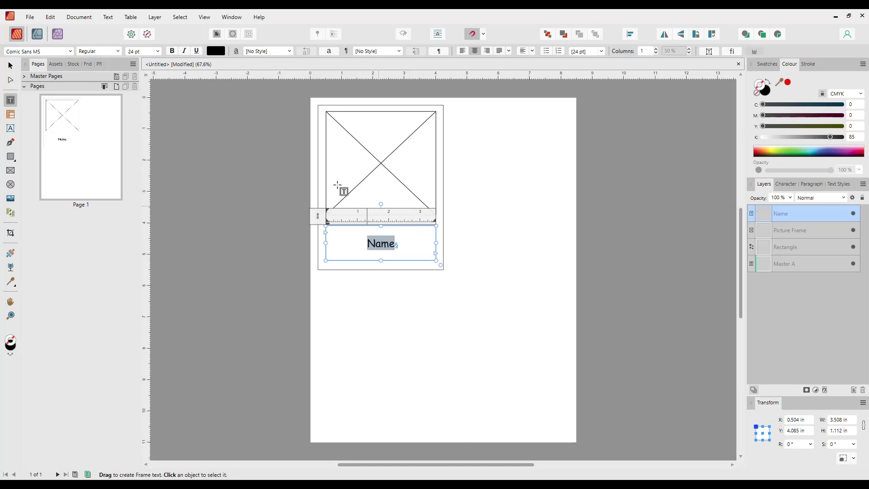
left_click(10, 66)
Step: Clone the card beside the original and nudge the two cards slightly apart
left_click(485, 181)
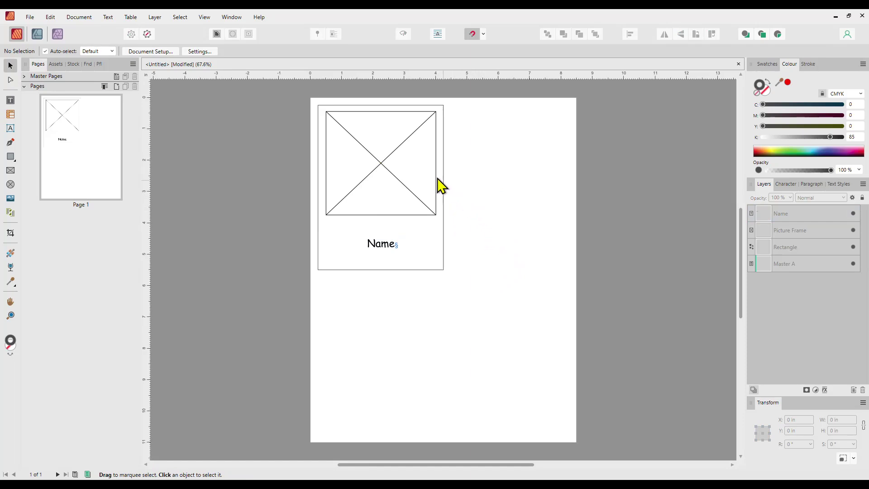
left_click_drag(305, 96, 472, 314)
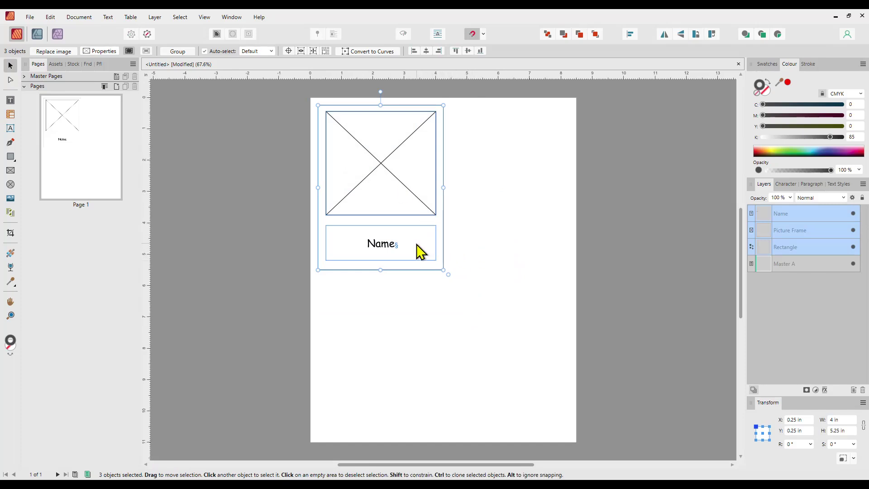
mouse_move(416, 244)
left_mouse_down()
mouse_move(536, 243)
mouse_move(551, 246)
mouse_move(543, 245)
mouse_move(547, 254)
left_mouse_up()
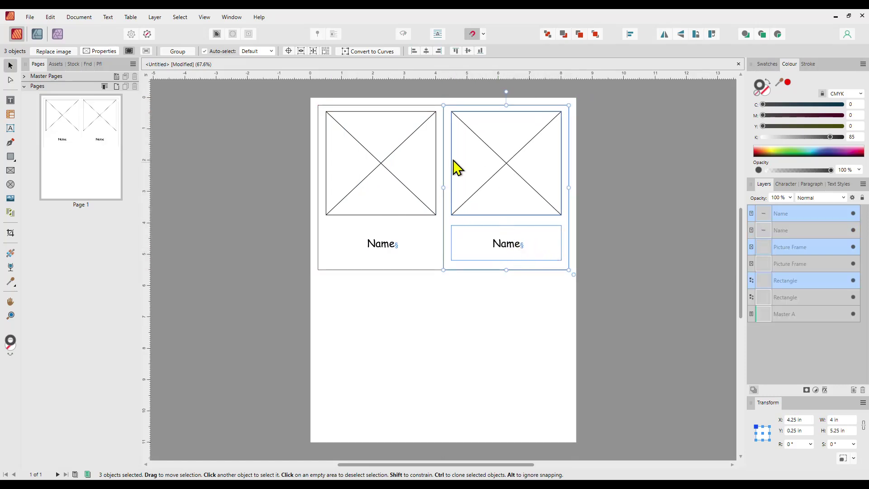
key("Right")
key("Right")
key("Right")
key("Right")
key("Right")
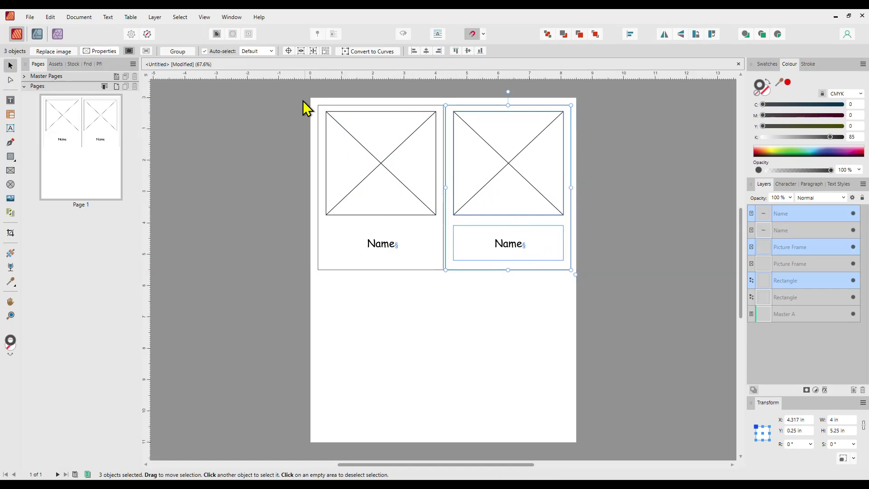
left_click_drag(299, 97, 438, 285)
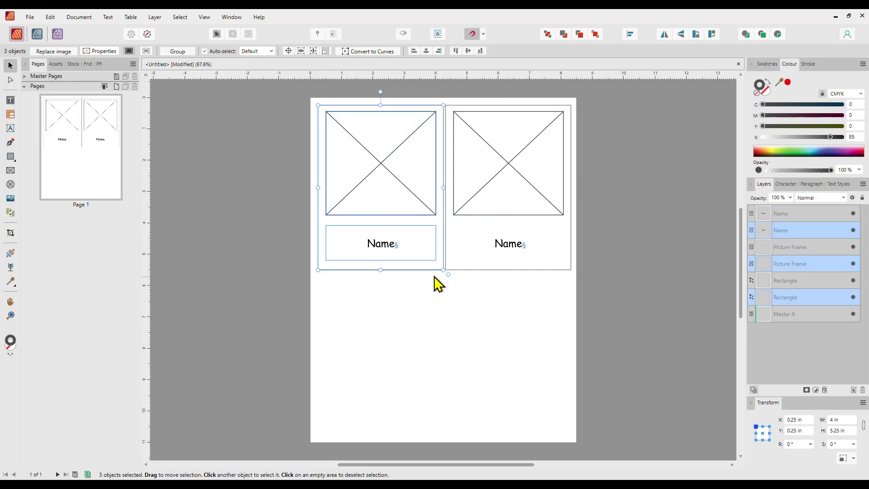
key("Left")
key("Left")
key("Left")
key("Left")
key("Left")
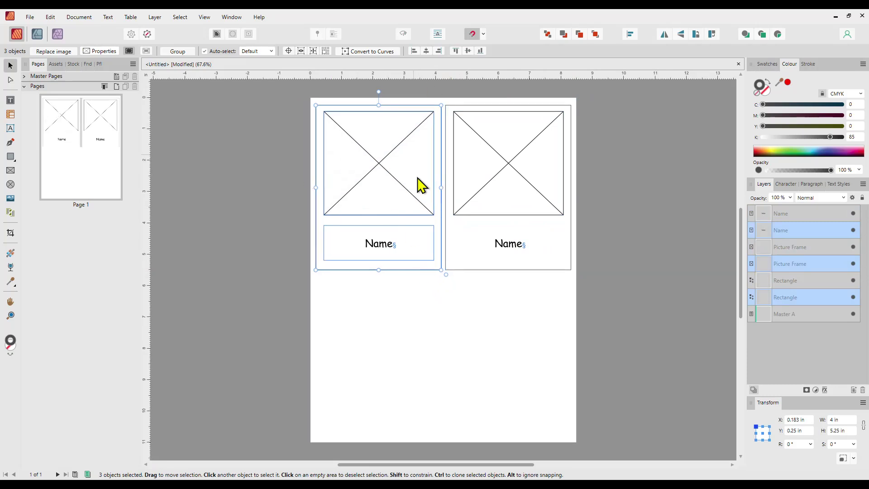
left_click(447, 305)
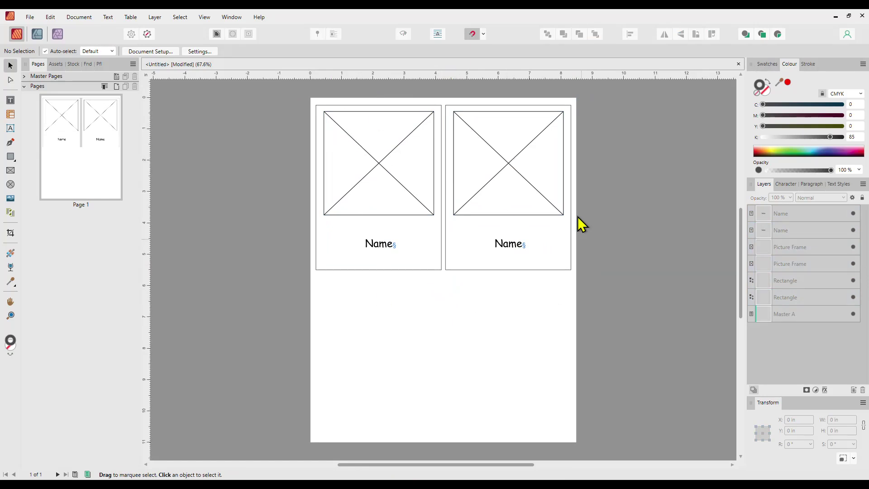
Step: Clone both cards down as a second row, forming a two-by-two grid
left_click_drag(288, 100, 649, 307)
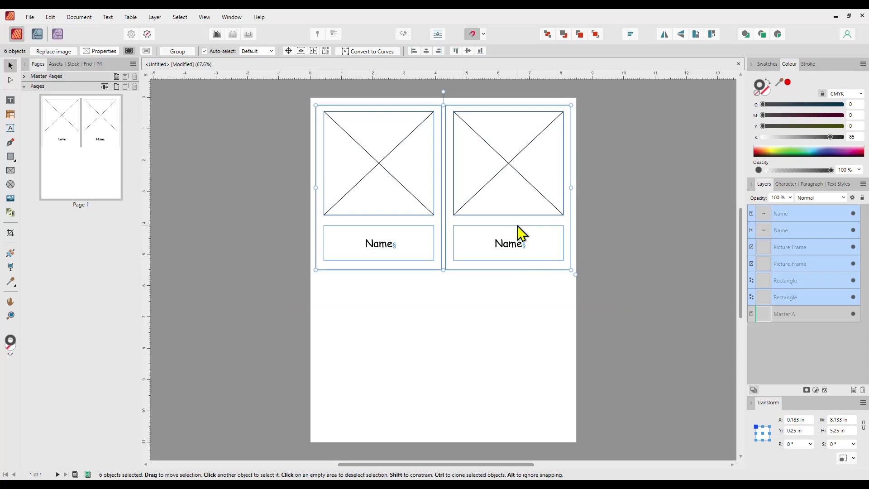
mouse_move(518, 209)
left_mouse_down()
mouse_move(529, 297)
mouse_move(516, 375)
left_mouse_up()
key("Up")
key("Up")
key("Up")
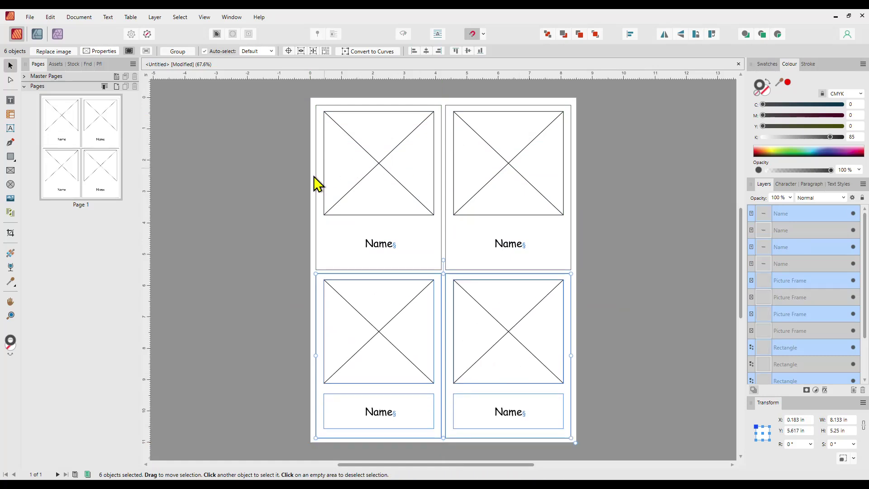
left_click(304, 196)
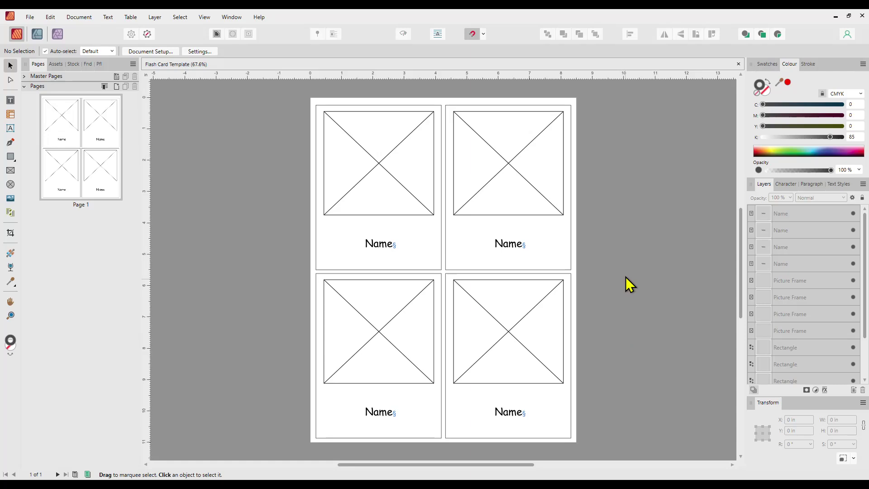
Step: Switch from Affinity Publisher to the Fruit data workbook in Excel
key("alt+Tab")
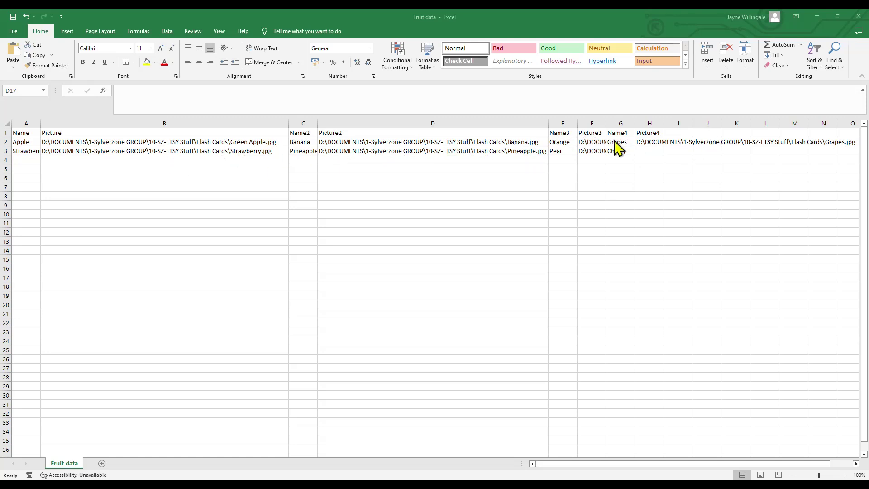
Step: Select cell H3 and bring up the Flash Cards picture folder
left_click(647, 151)
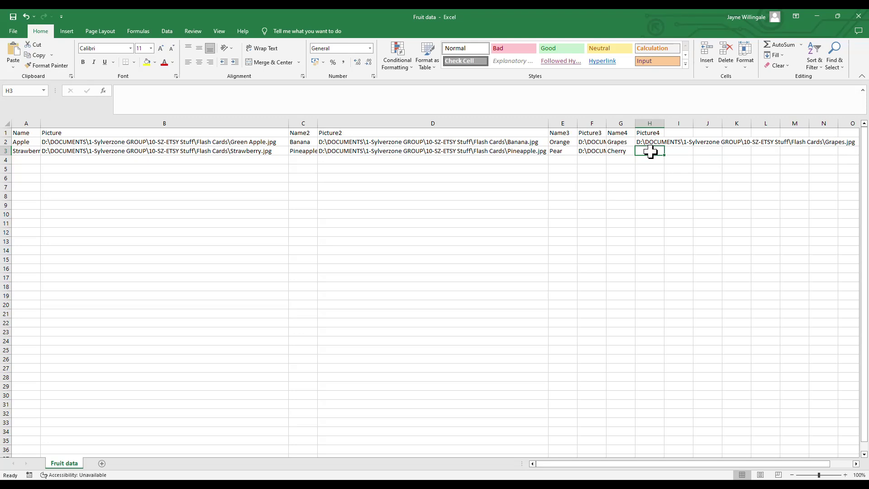
key("alt+Tab")
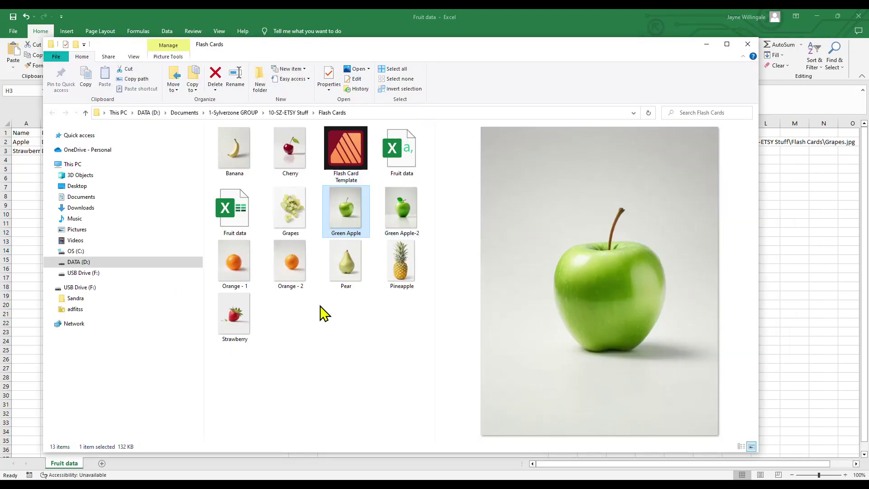
Step: Copy the Cherry picture's file path and minimize the folder window
left_click(290, 157)
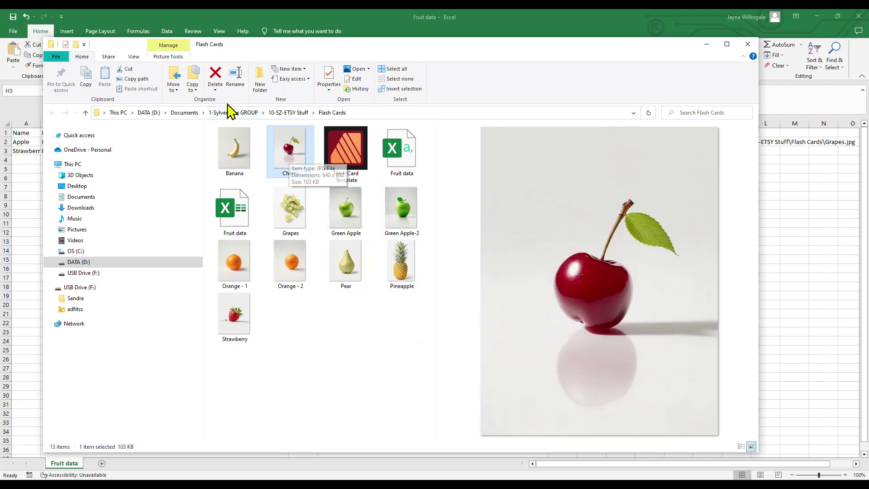
left_click(135, 80)
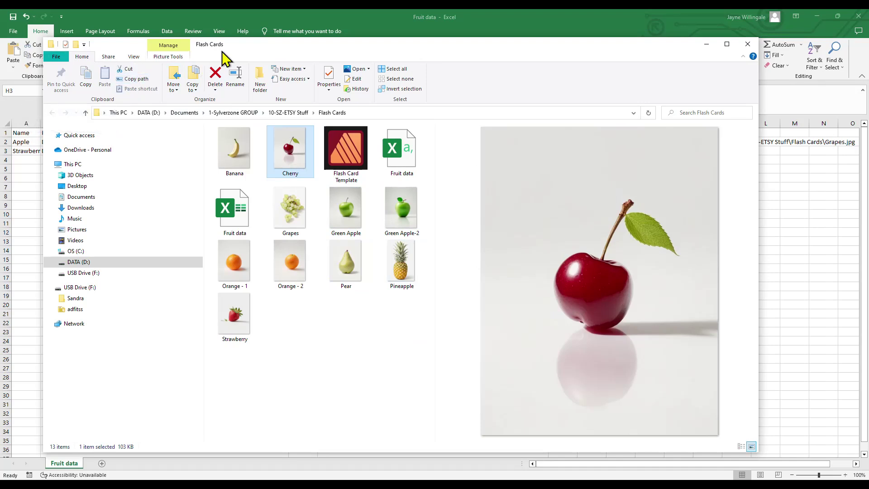
left_click(706, 43)
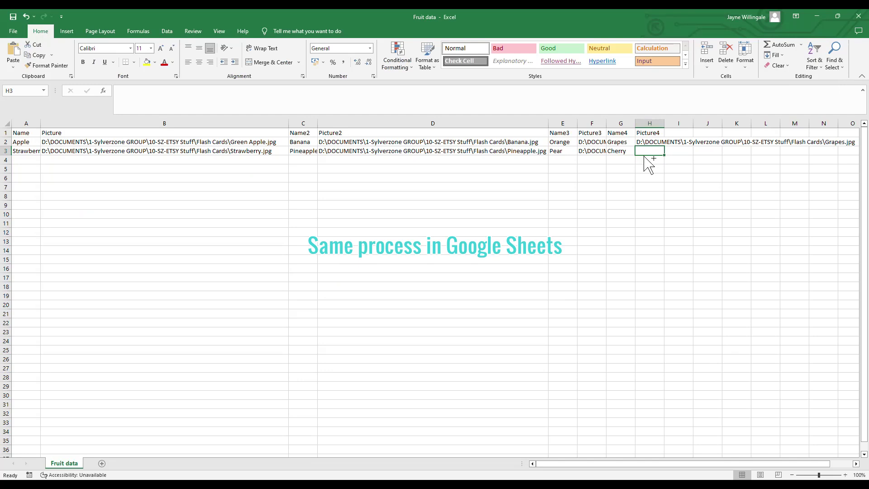
Step: Paste the Cherry.jpg path into H3 and save Fruit data, keeping CSV format
type("D:\\DOCUMENTS\\1-Sylverzone GROUP\\10-SZ-ETSY Stuff\\Flash Cards\\Cherry.jpg")
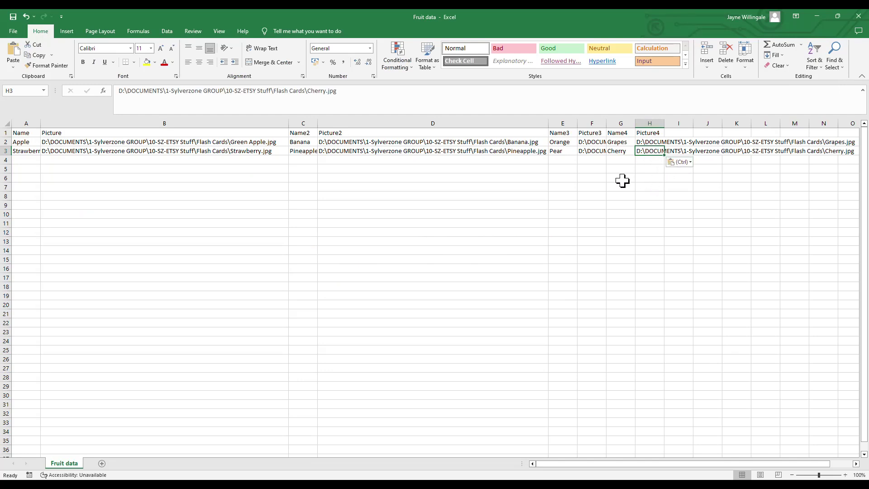
left_click(644, 167)
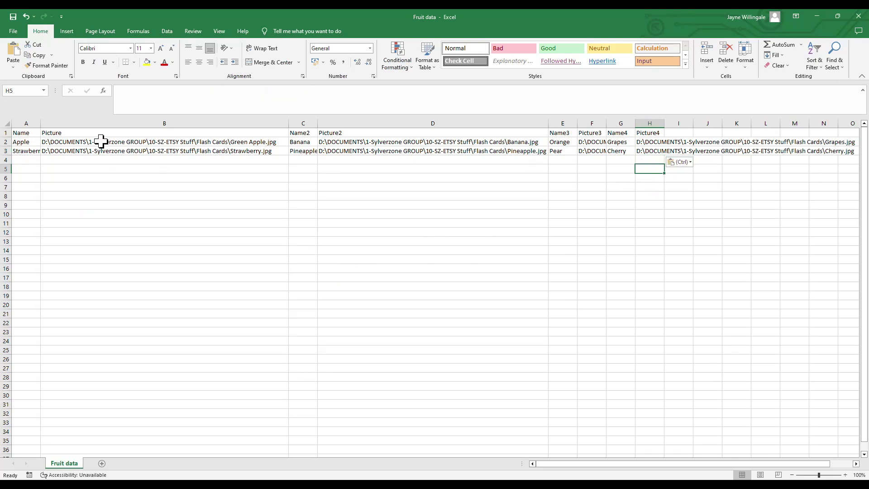
left_click(14, 31)
key("Escape")
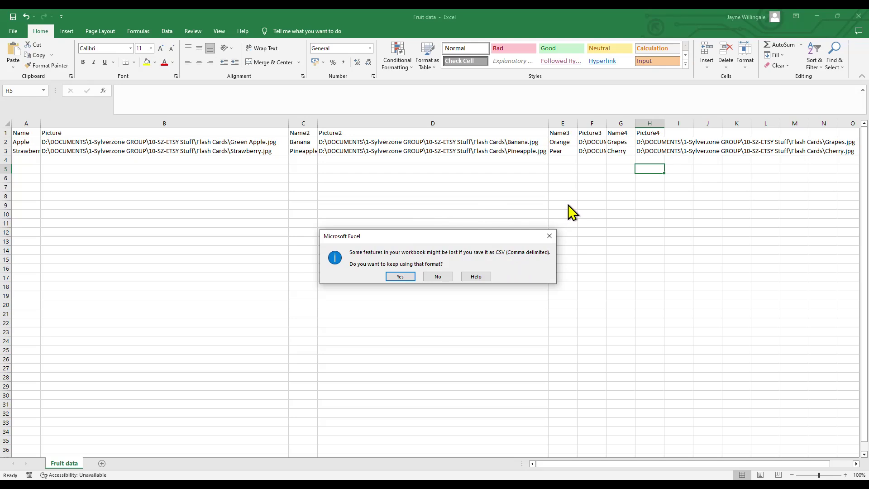
left_click(400, 276)
Step: Confirm in Save As that the format is CSV (Comma delimited), then cancel
left_click(14, 32)
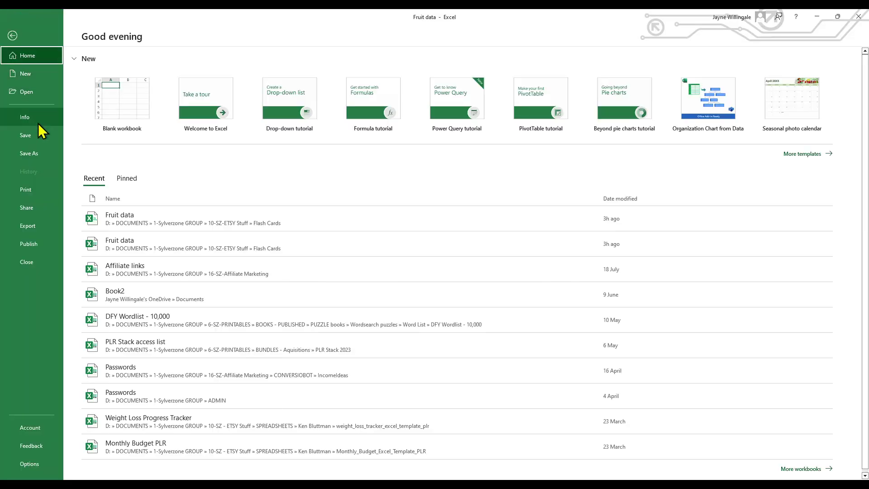
left_click(30, 153)
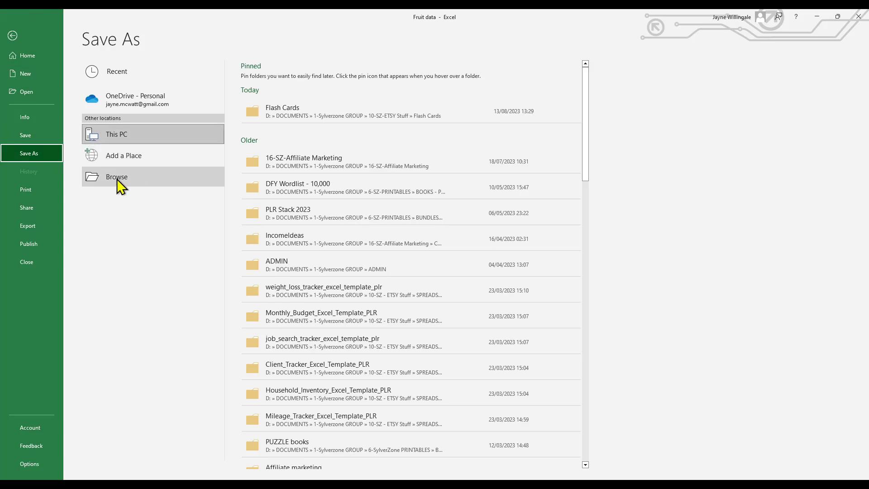
left_click(118, 177)
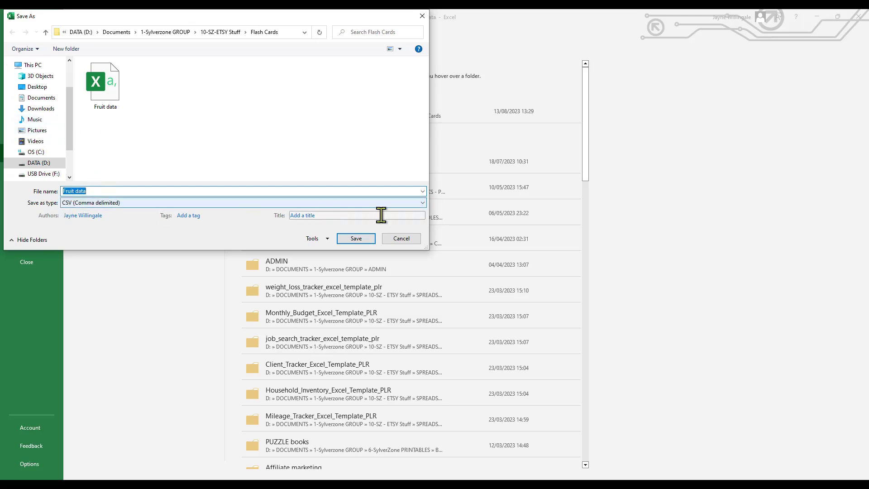
left_click(416, 204)
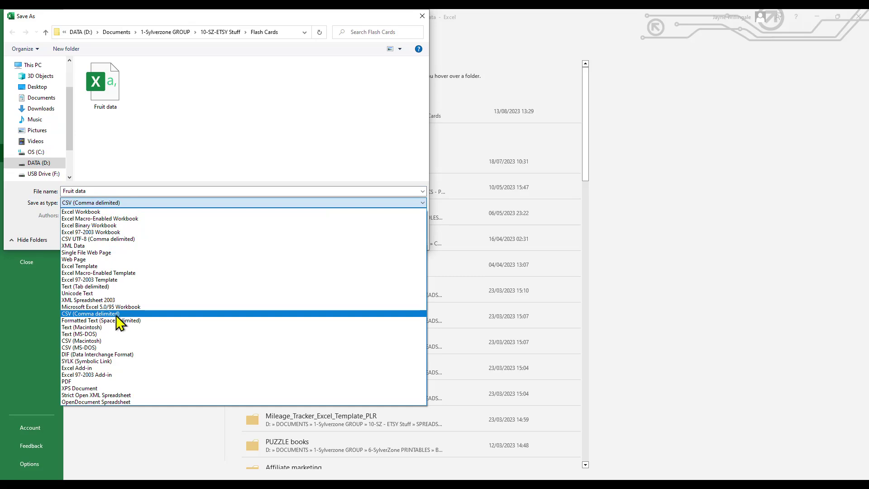
left_click(478, 66)
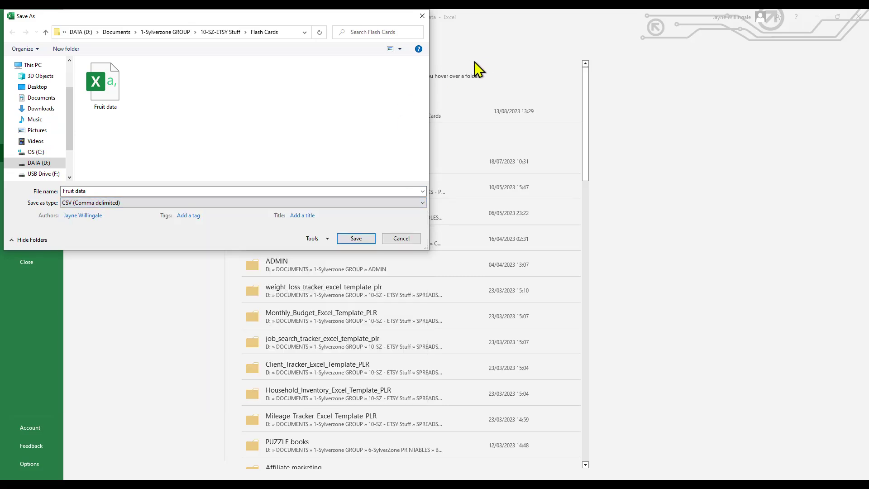
left_click(401, 238)
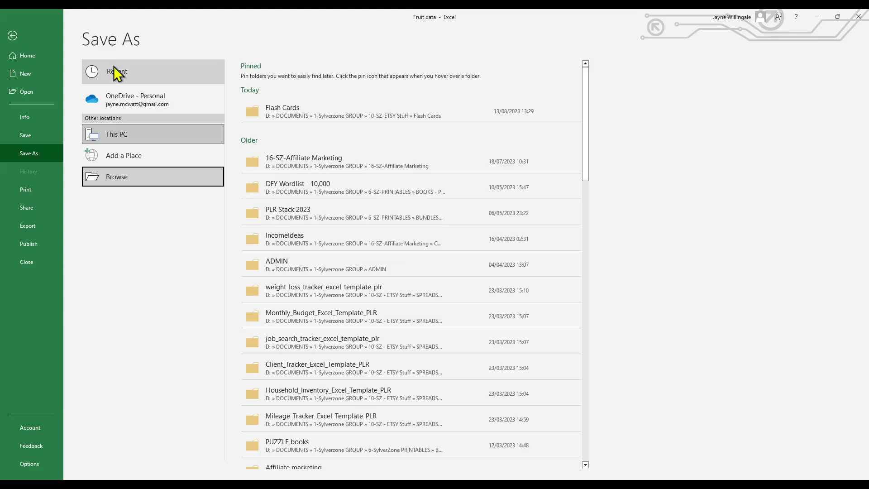
left_click(12, 36)
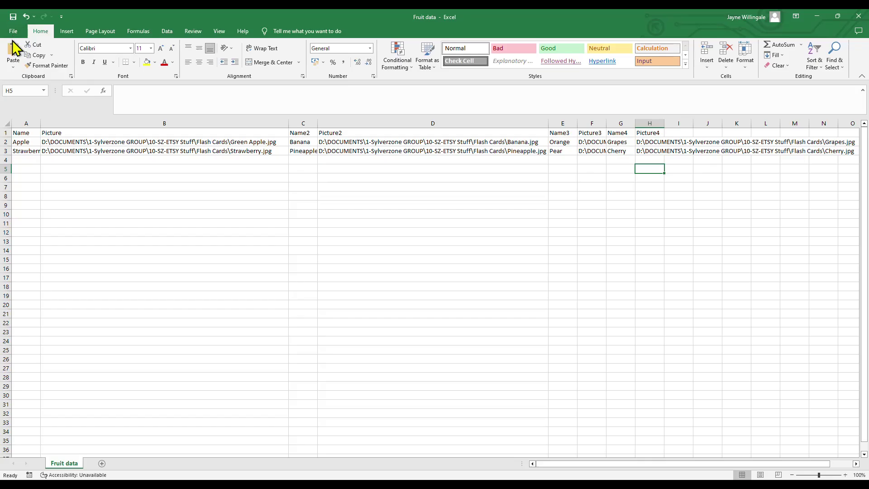
Step: Minimize Excel to bring the Flash Card Template back into view
left_click(816, 16)
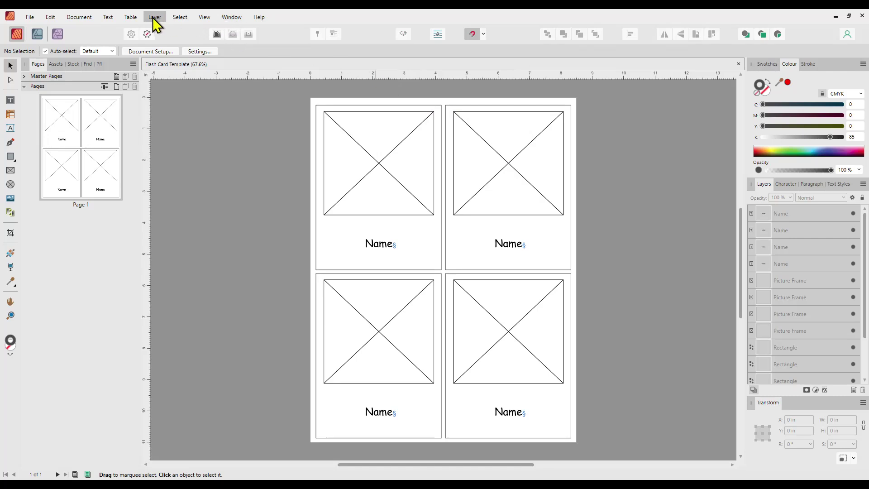
Step: Add Fruit data.csv as the source in the Data Merge Manager, then close it
left_click(227, 17)
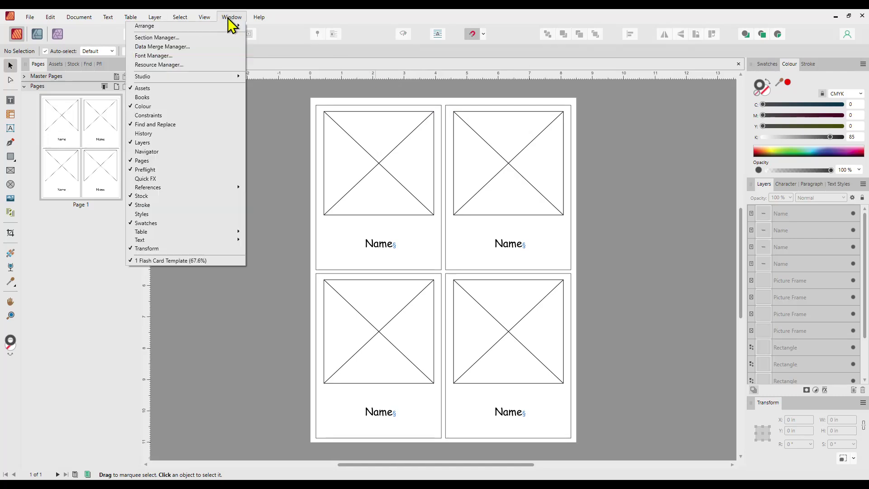
left_click(172, 47)
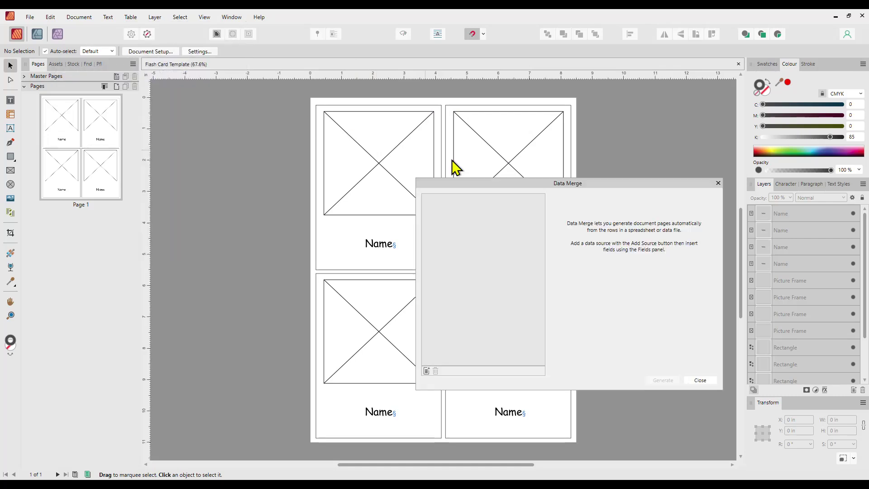
left_click(426, 370)
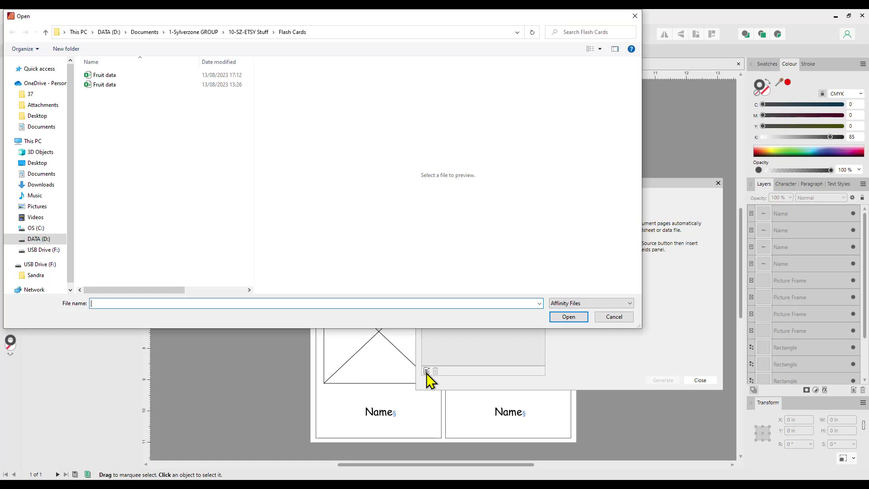
left_click(112, 80)
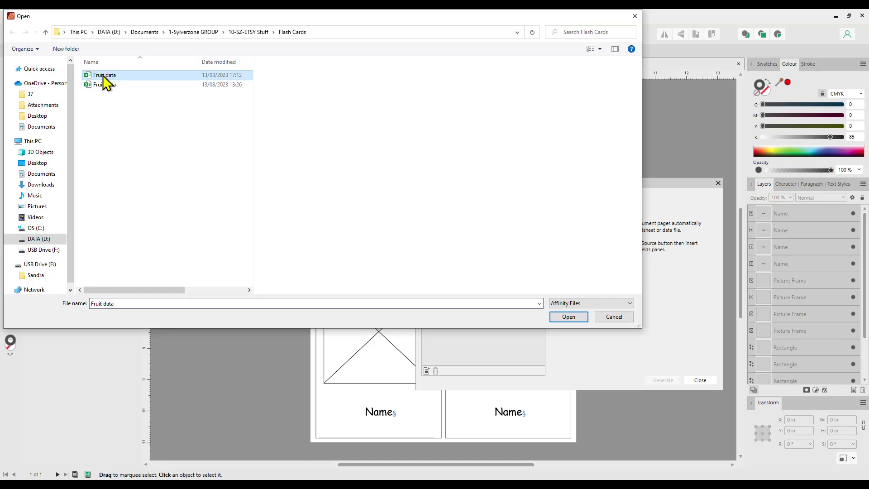
left_click(569, 317)
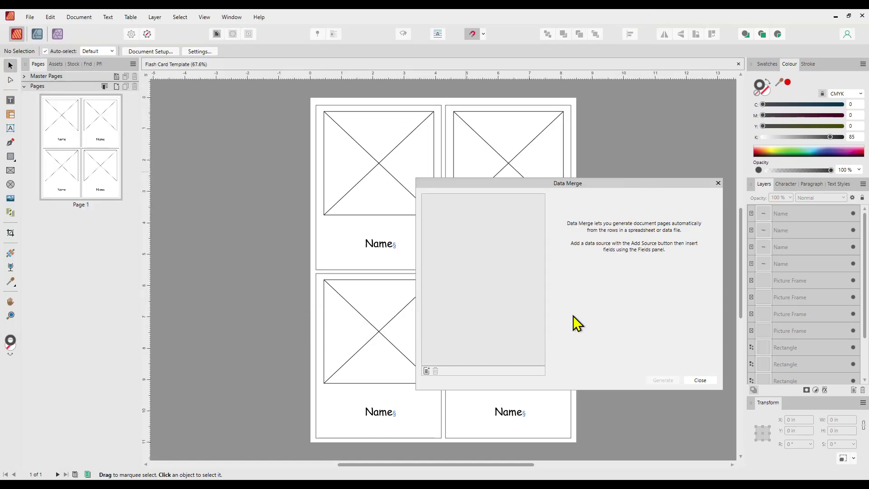
left_click(699, 381)
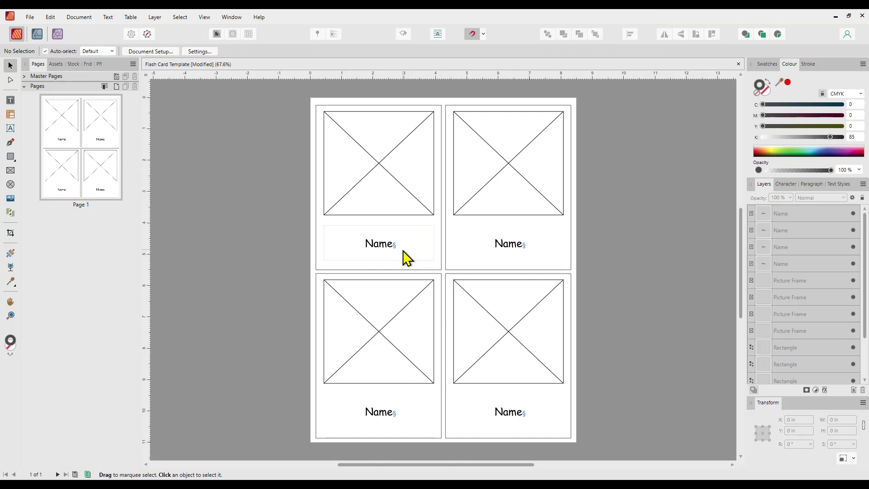
Step: Open the Fields panel and replace the top-left card's label with the Name field
left_click(233, 18)
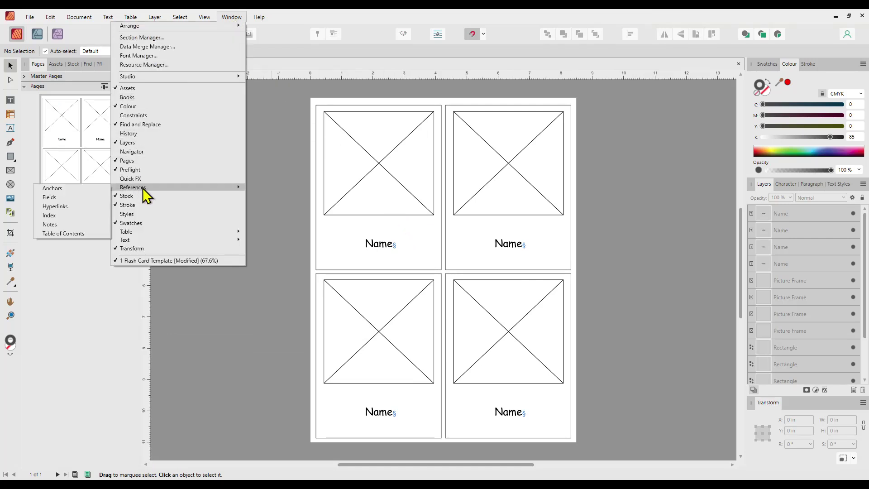
left_click(50, 198)
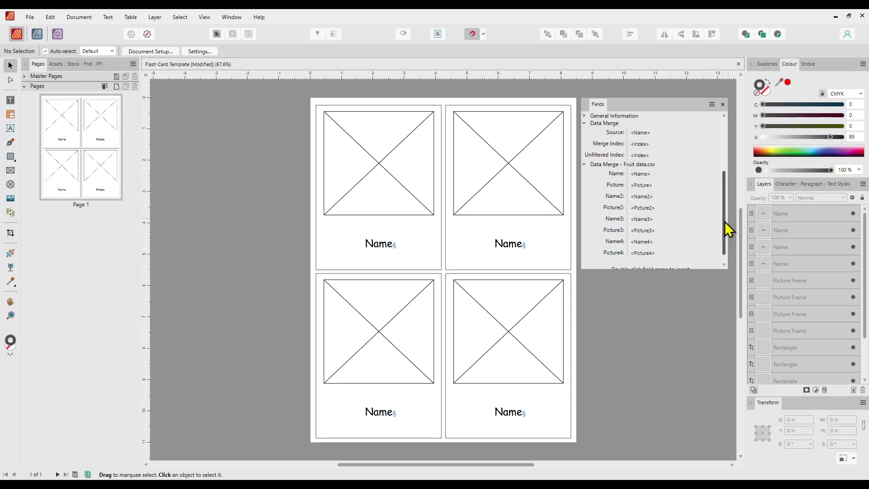
scroll(724, 222, "down", 1)
double_click(378, 243)
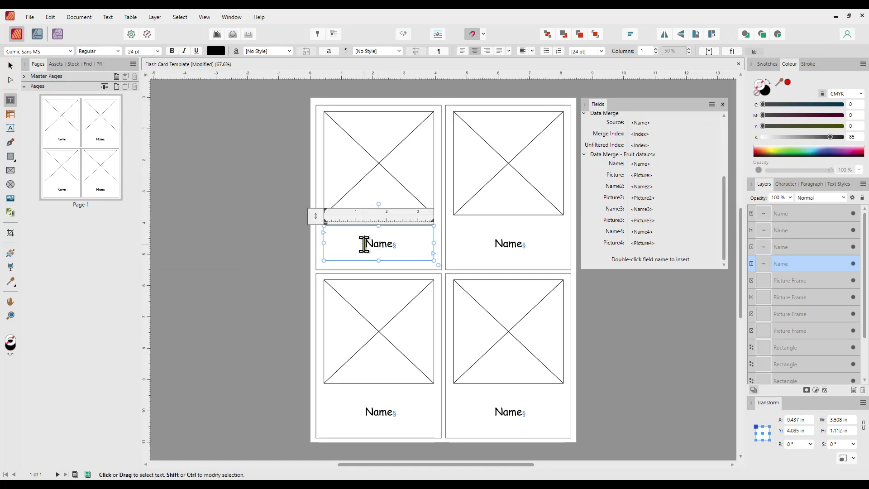
left_click_drag(364, 245, 397, 248)
double_click(618, 165)
Step: Replace the other three card labels with the Name2, Name3 and Name4 fields
left_click_drag(492, 243, 536, 244)
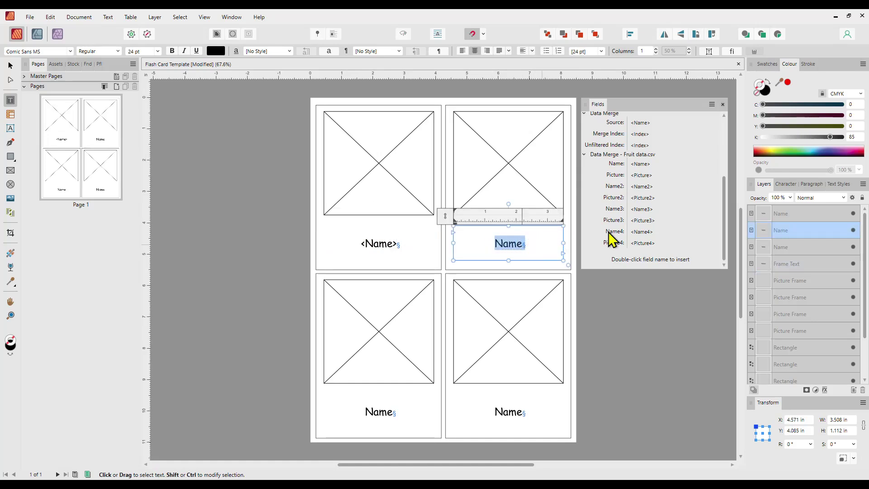
double_click(615, 187)
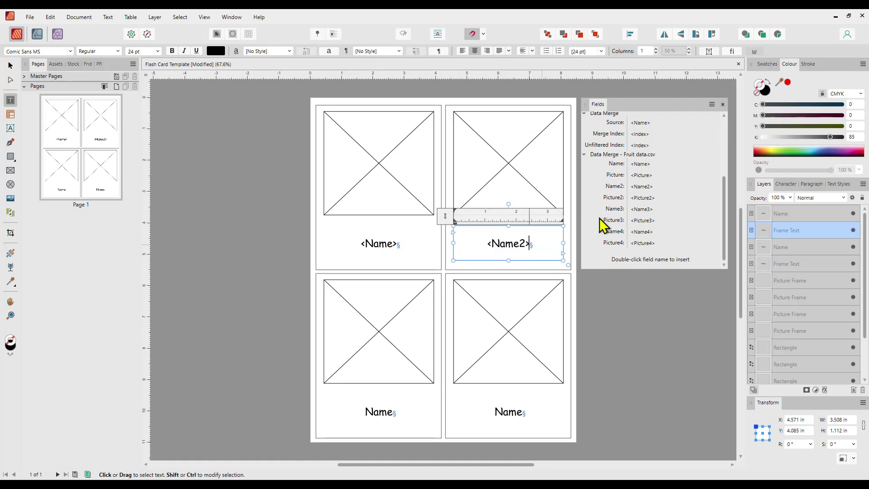
left_click_drag(357, 412, 398, 411)
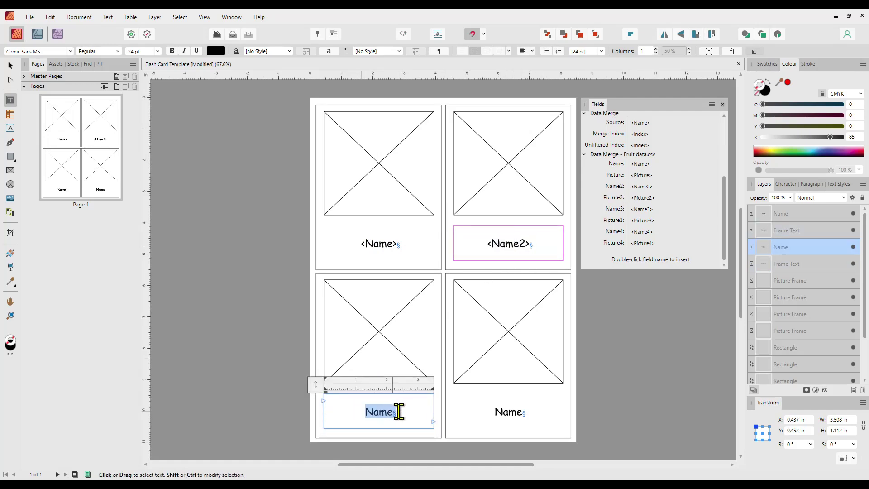
double_click(615, 208)
left_click_drag(494, 411, 527, 411)
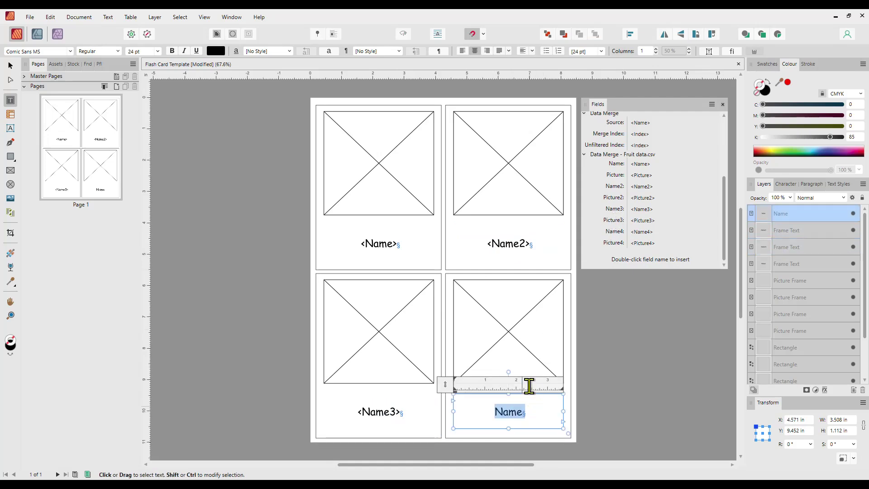
double_click(615, 231)
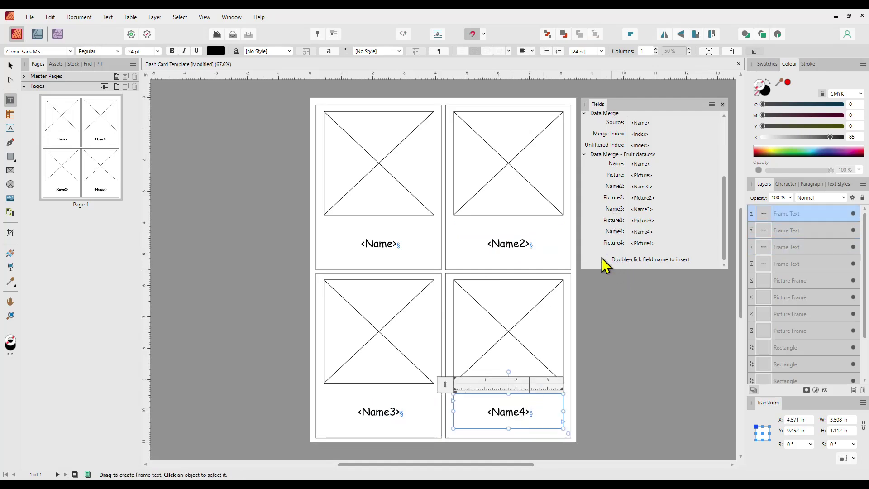
left_click(10, 66)
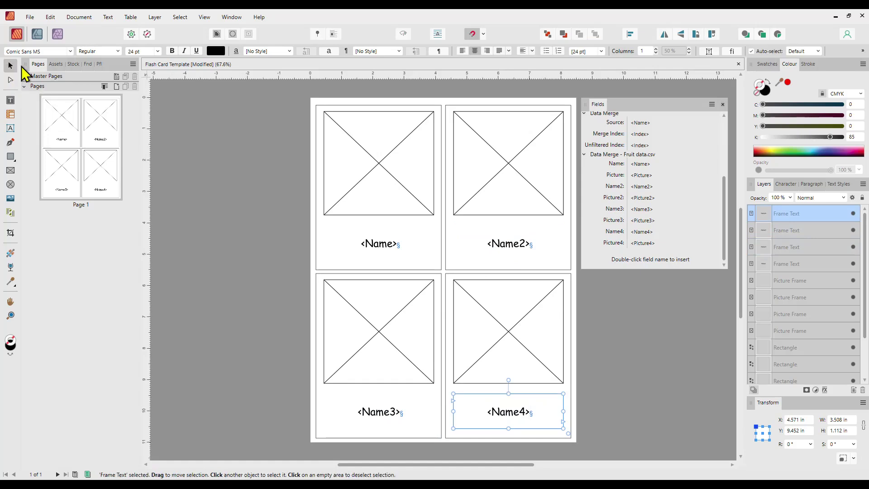
Step: Link the four picture frames to the Picture, Picture2, Picture3 and Picture4 fields
left_click(397, 187)
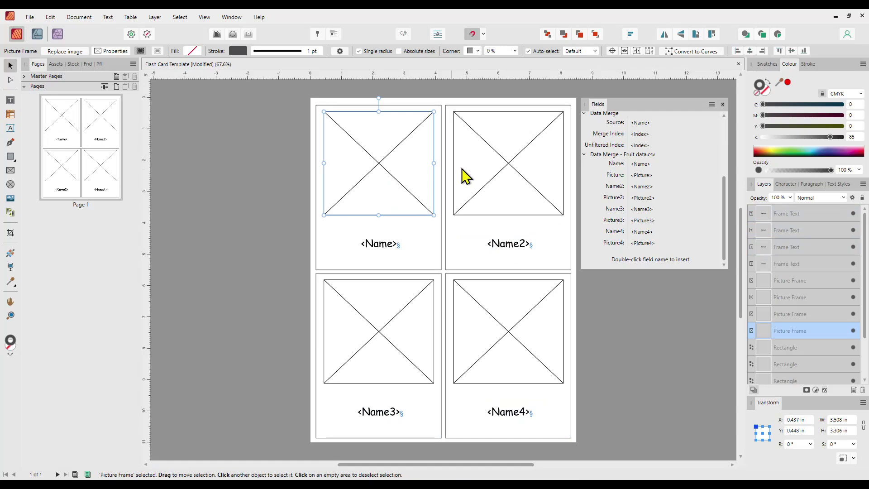
double_click(616, 176)
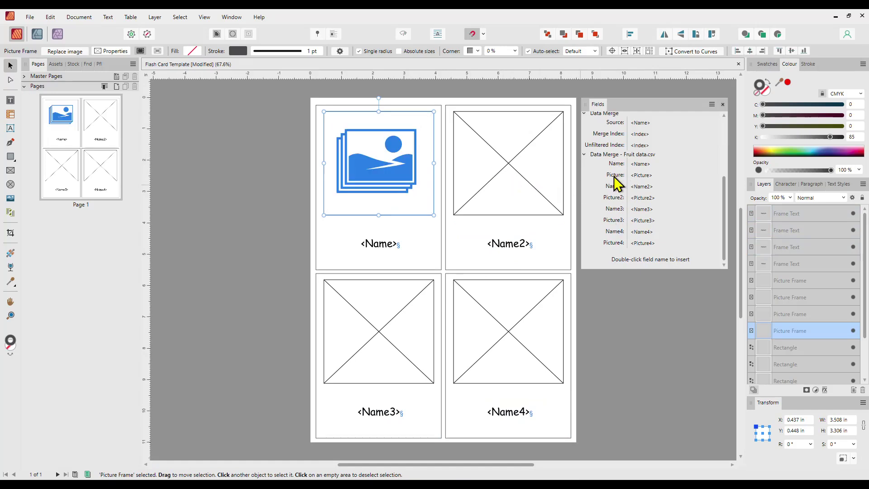
left_click(505, 181)
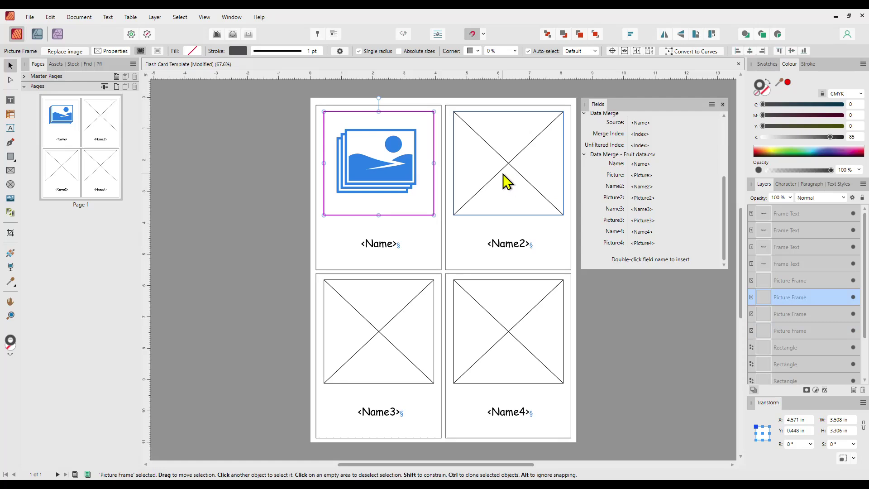
double_click(614, 198)
left_click(383, 337)
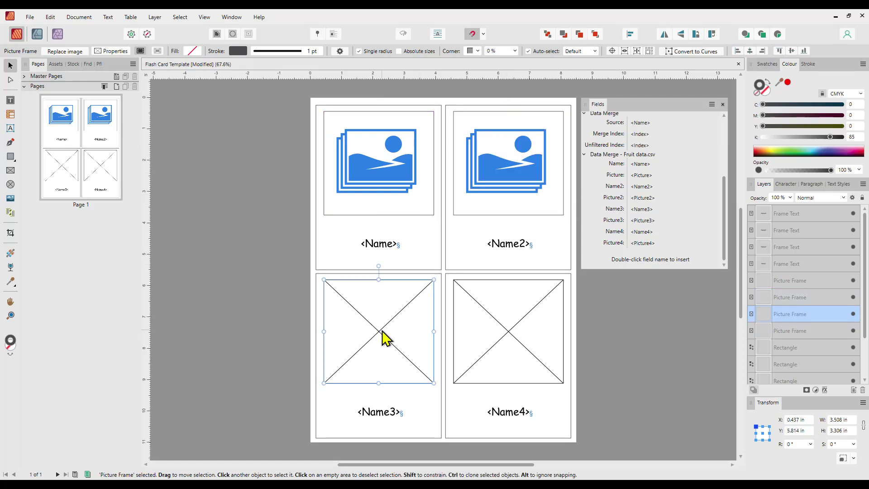
double_click(613, 221)
left_click(529, 319)
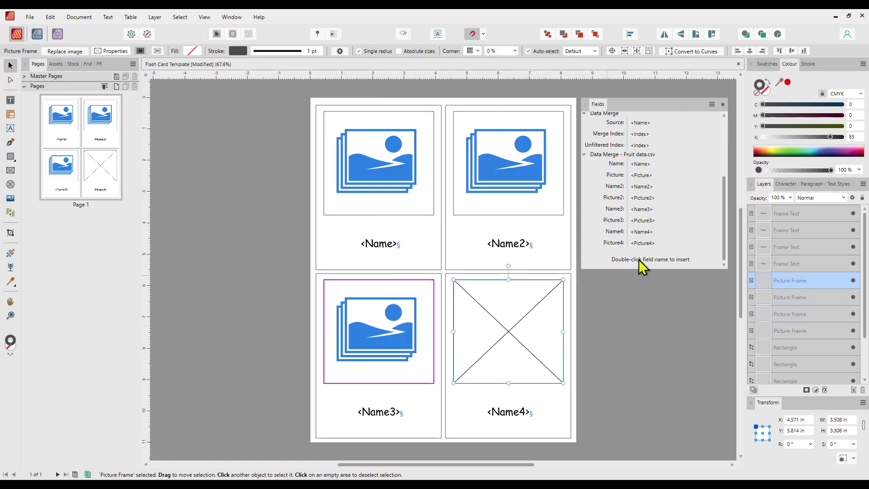
double_click(615, 243)
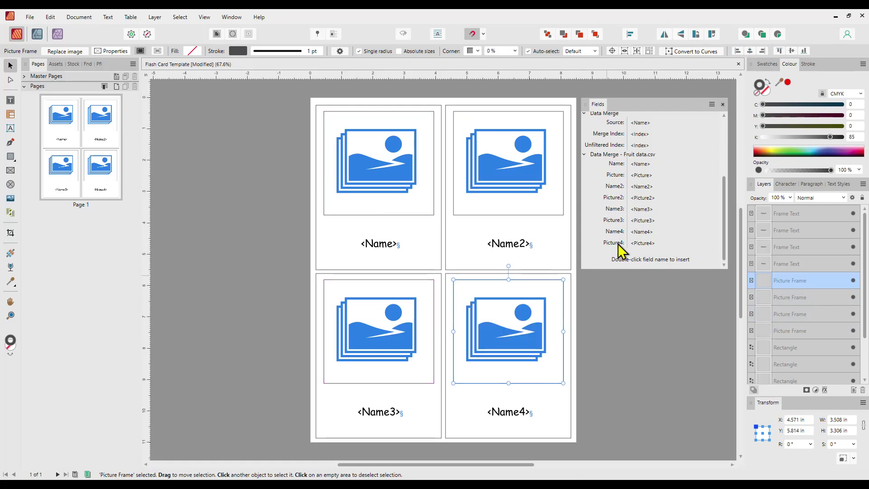
Step: Close the Fields panel, save the flash card template and bring the selected frame forward
left_click(722, 104)
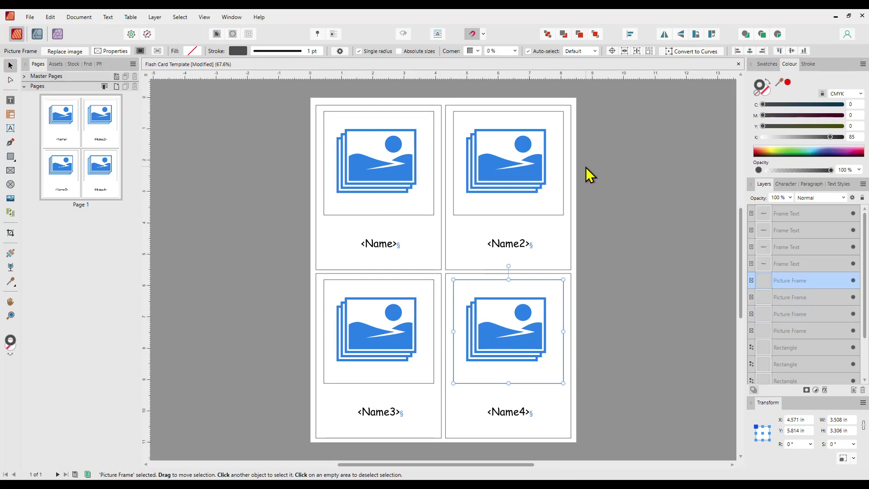
key("ctrl+s")
key("ctrl+shift+]")
key("f")
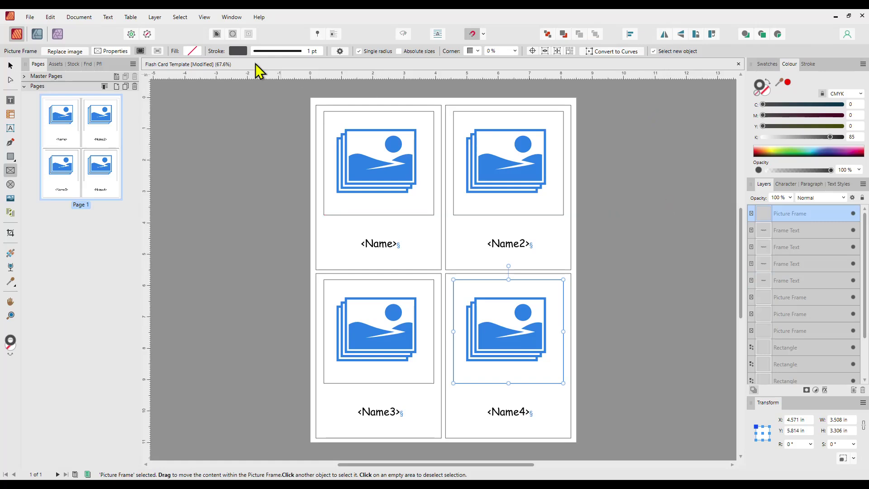
Step: Reload Fruit data.csv in the Data Merge Manager and generate the two-page Apple-to-Cherry card document
left_click(231, 17)
left_click(153, 47)
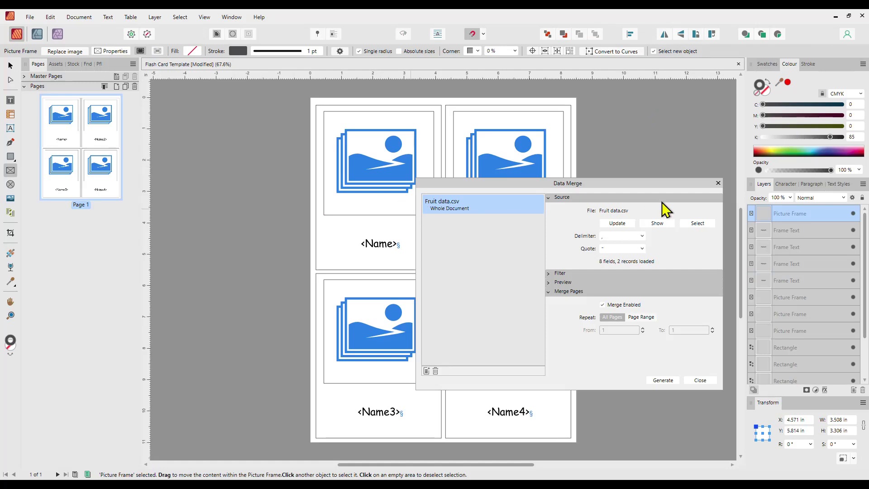
left_click(619, 223)
left_click(664, 380)
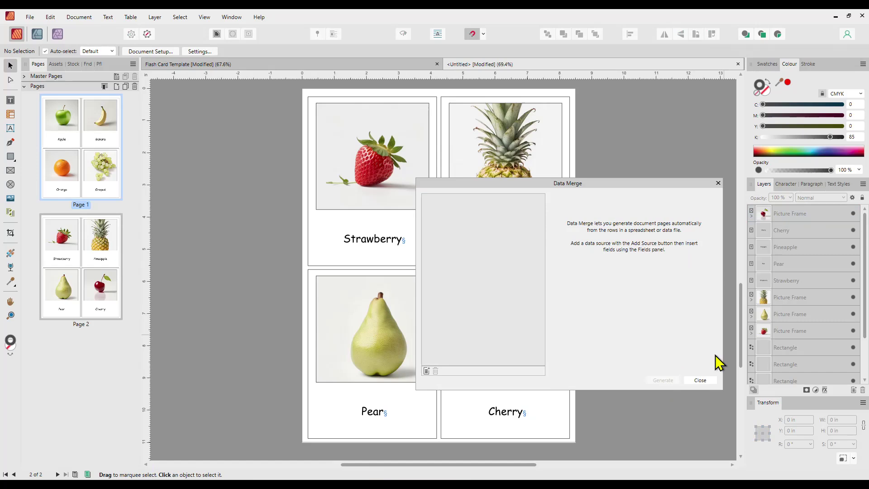
Step: Shrink and recentre the Pineapple photo frame around the tall image, then deselect it
left_click(701, 381)
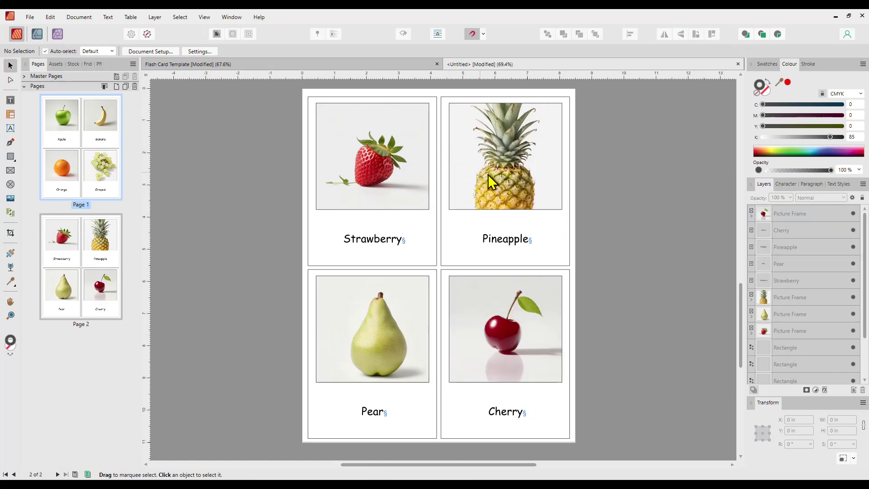
left_click(501, 179)
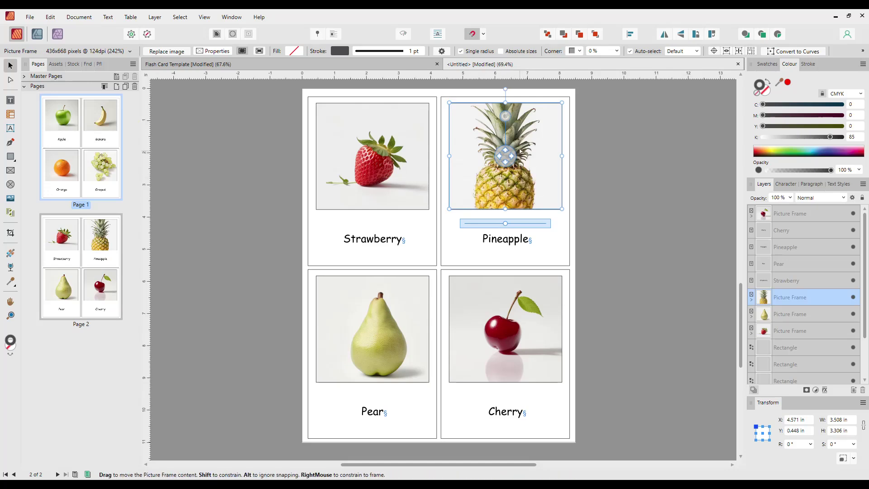
left_click_drag(525, 172, 524, 179)
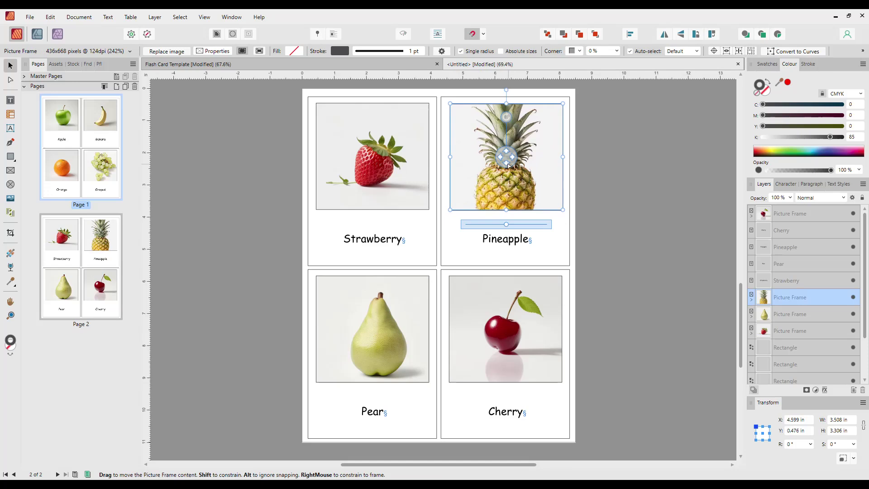
left_click_drag(563, 104, 496, 123)
left_click_drag(479, 191, 540, 211)
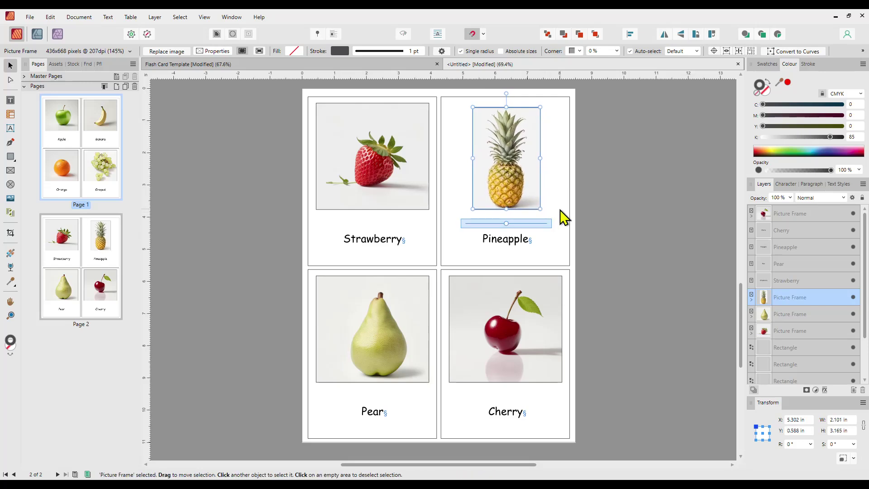
left_click(559, 229)
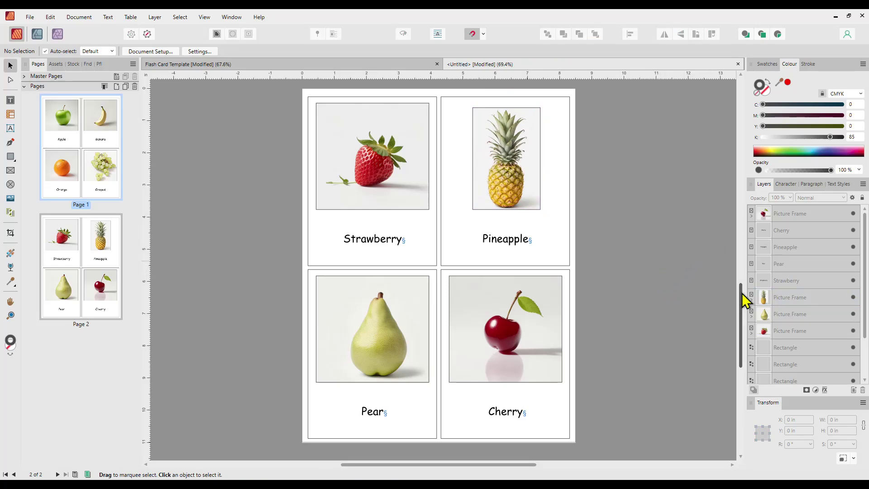
left_click_drag(744, 297, 743, 297)
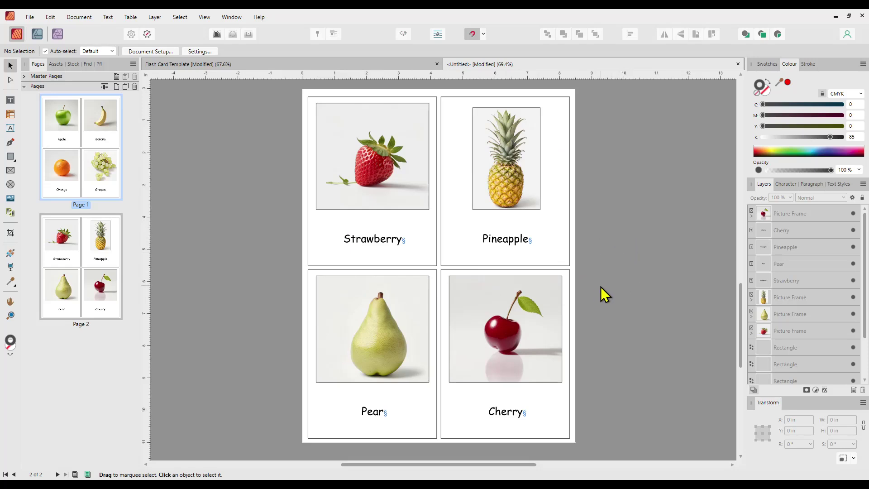
Step: Switch to Excel's Fruit data sheet showing fruit names and photo file paths
key("alt+Tab")
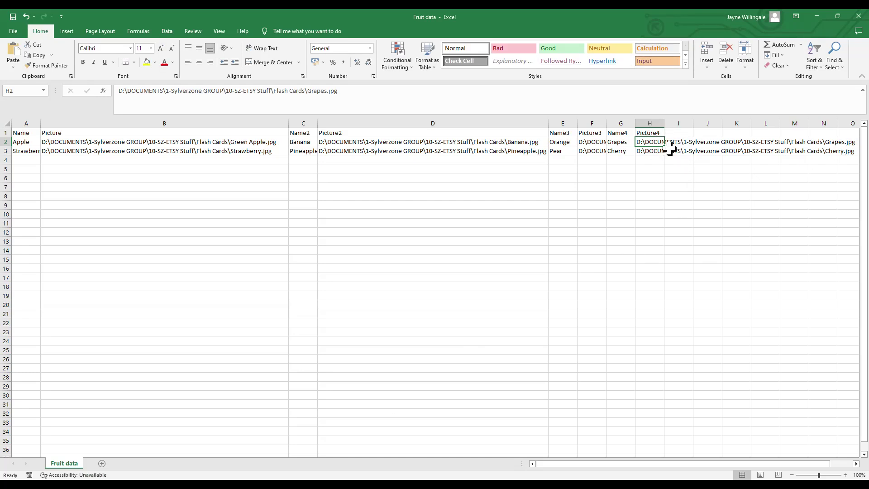
left_click(625, 169)
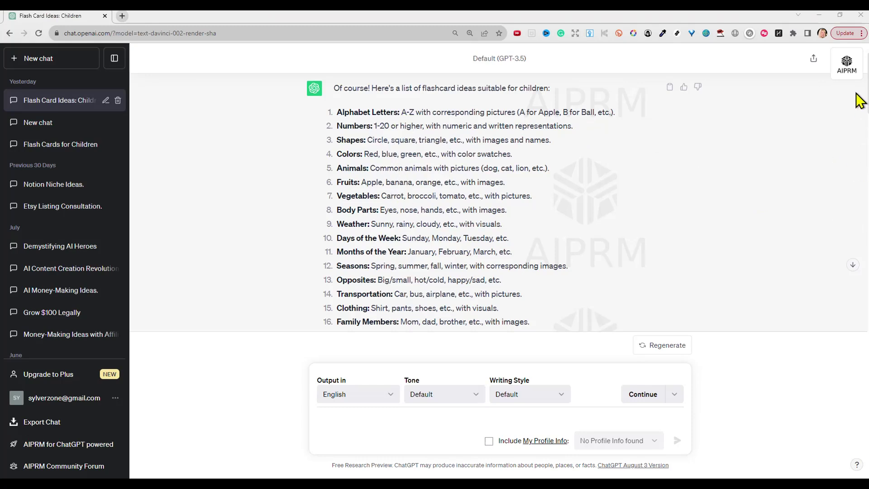
Step: Paste and send a prompt asking for kid-friendly fruit and vegetable flash card ideas
scroll(859, 104, "down", 3)
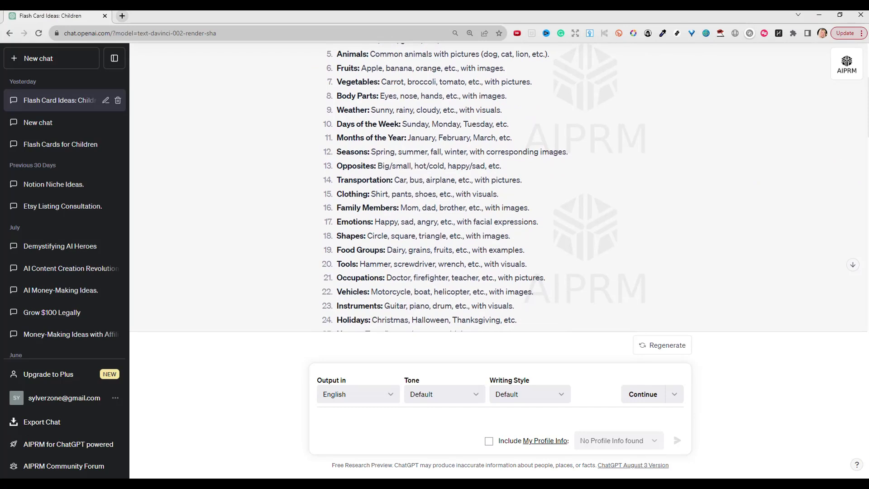
scroll(483, 187, "down", 3)
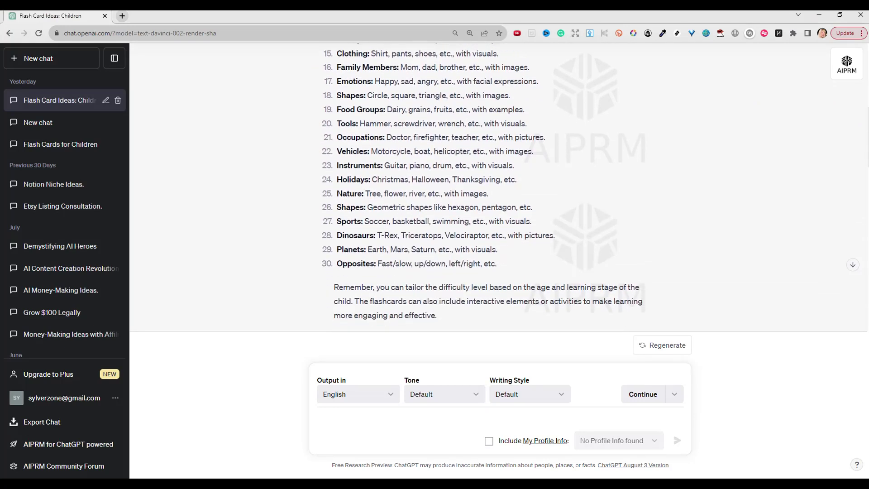
type("Please give me a list of fruit and vegetables for flash cards for kids")
key("Return")
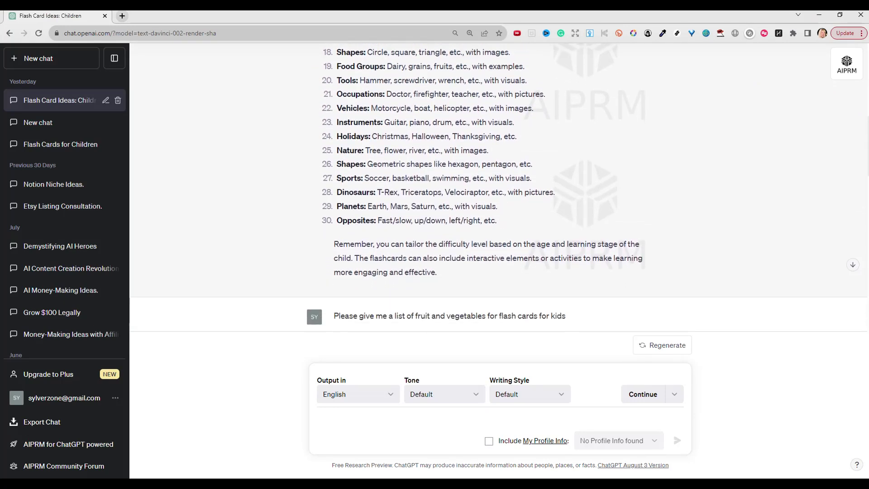